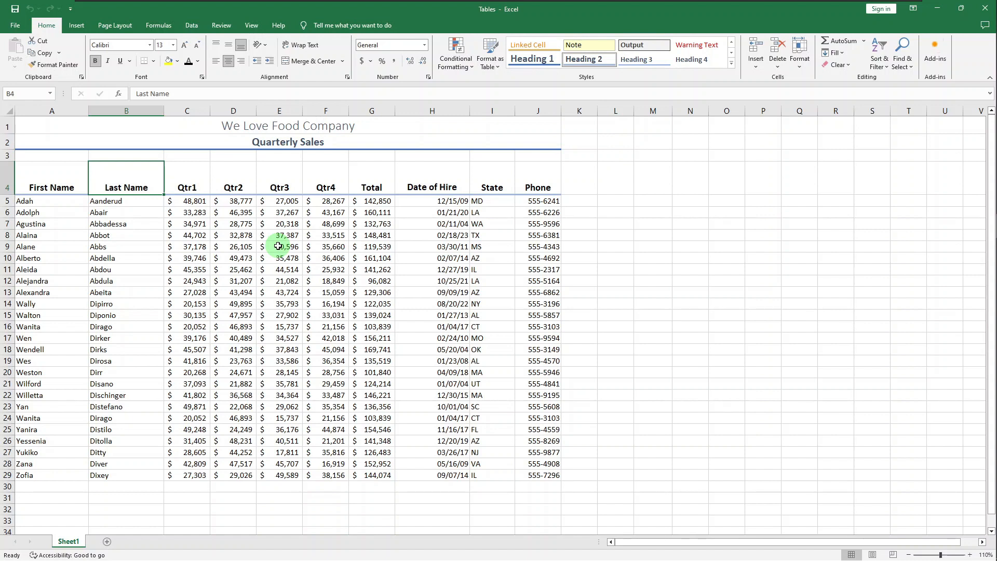
- Try creating a table from the range A4:J29 without the headers option, and undo it
key(Down)
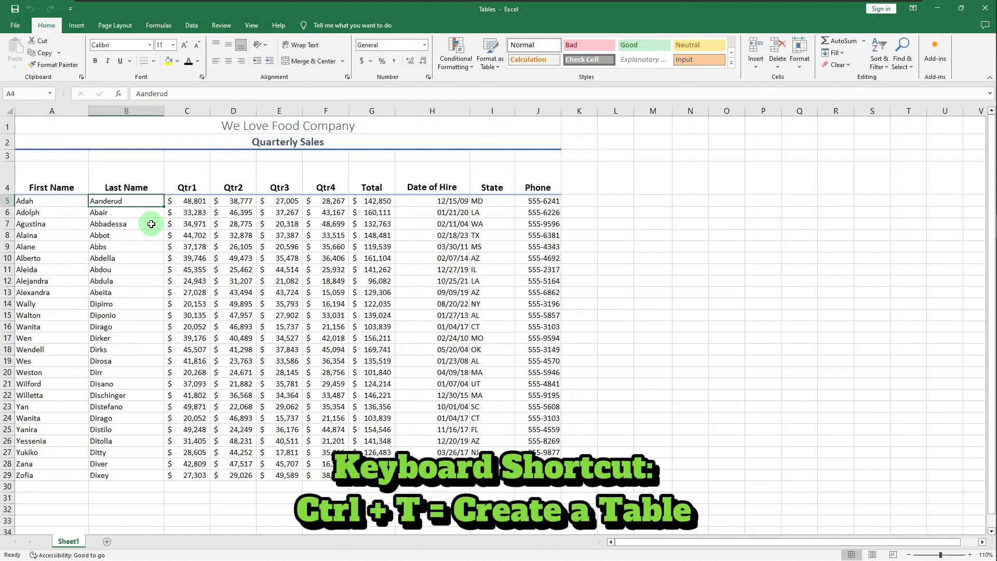
key(ctrl+t)
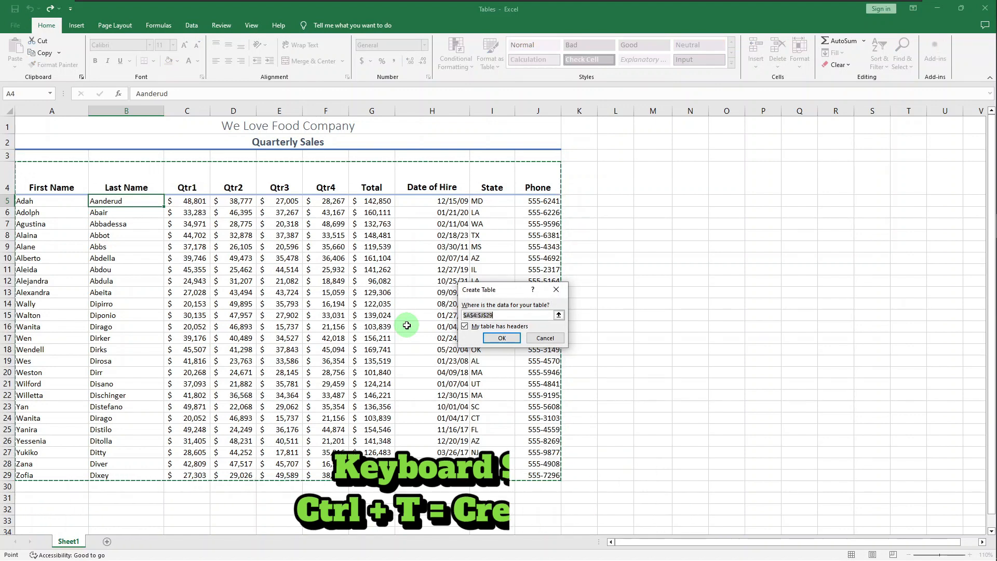
click(481, 328)
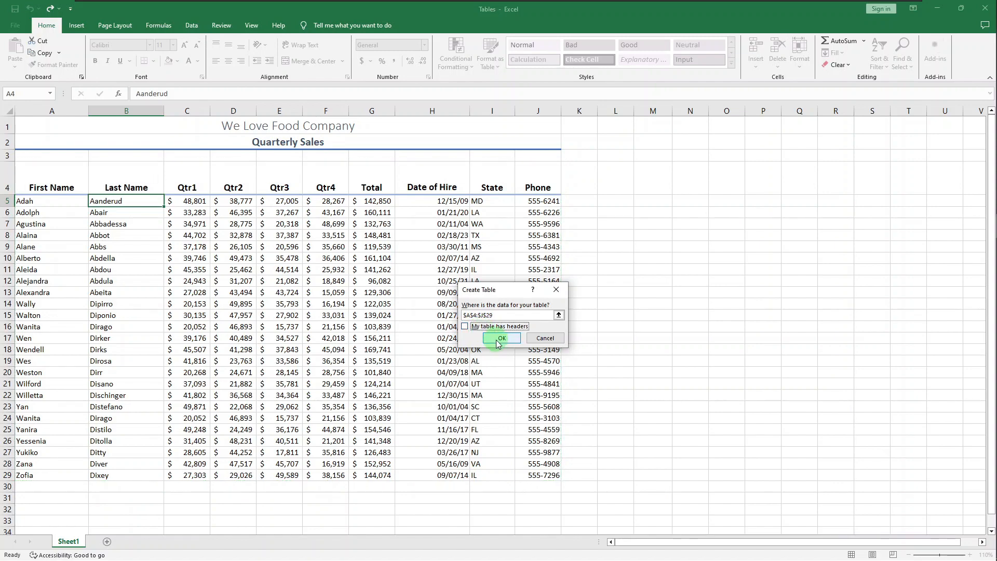
click(496, 340)
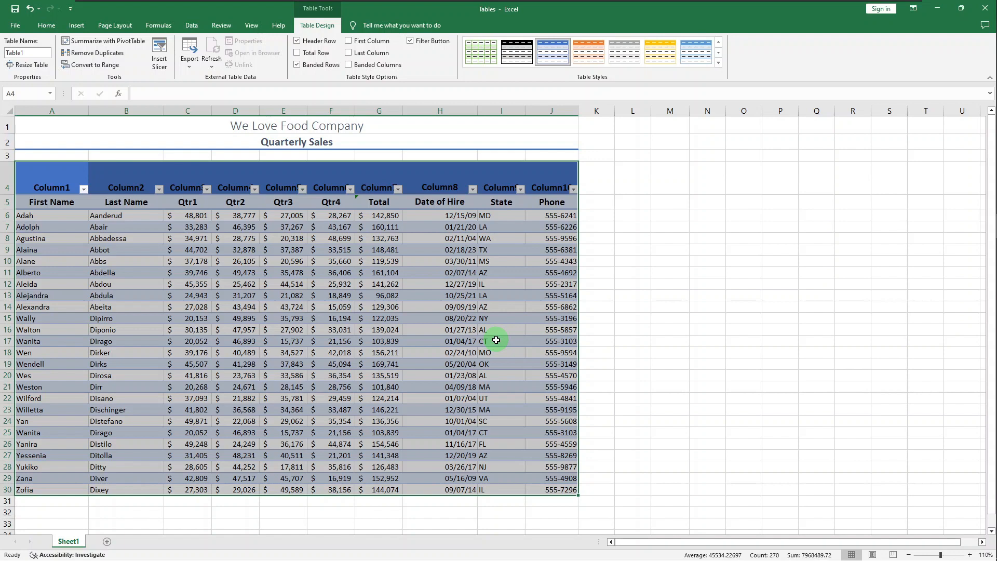
key(ctrl+z)
key(ctrl+z)
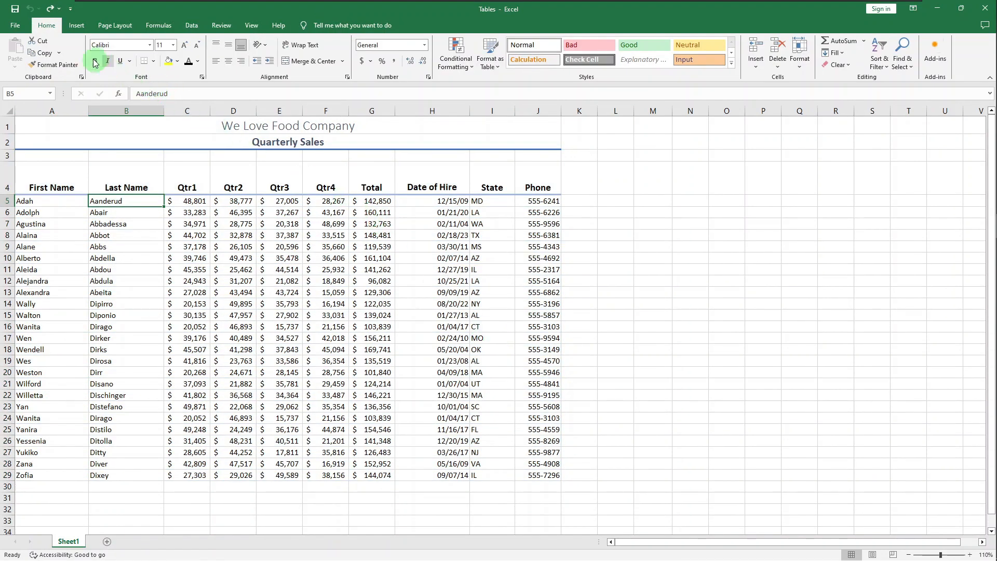
click(78, 29)
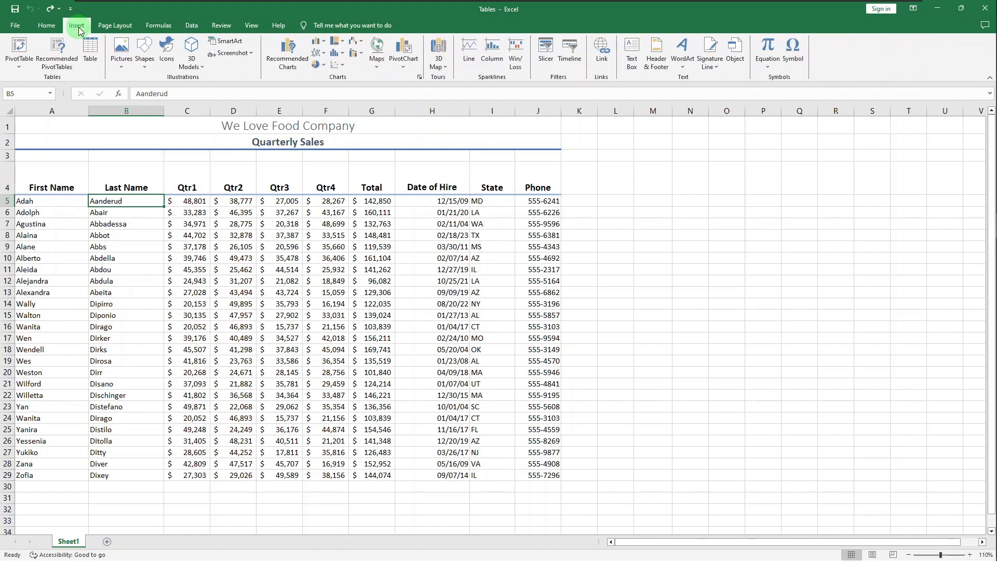
click(91, 55)
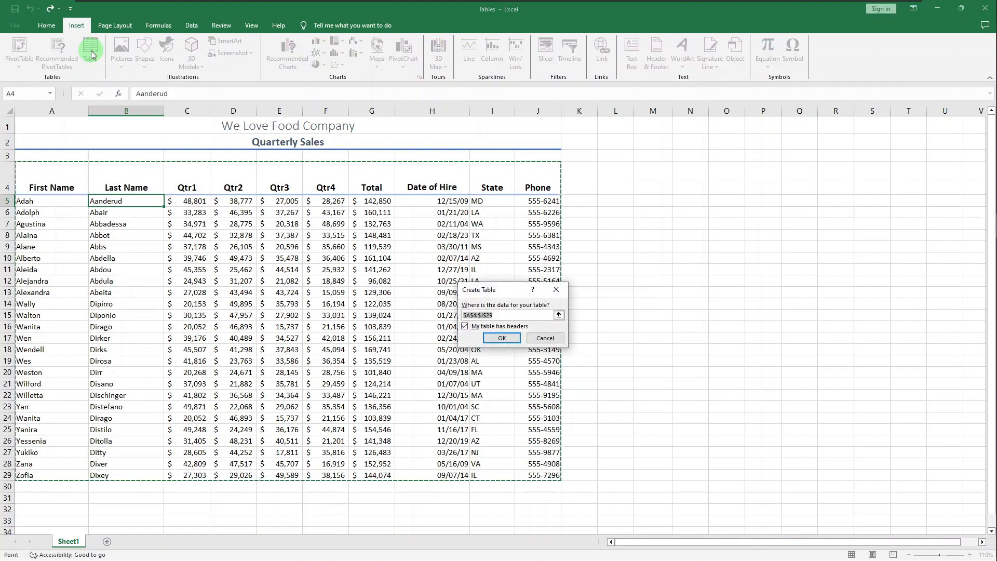
key(Escape)
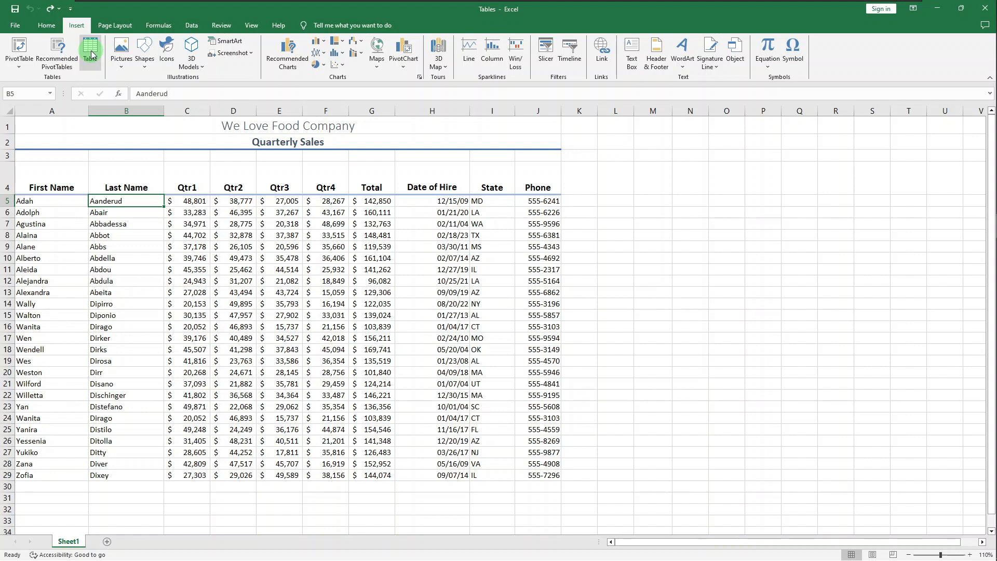
- Format the sales data in A4:J29 as a table with headers, using a blue Medium table style
click(58, 30)
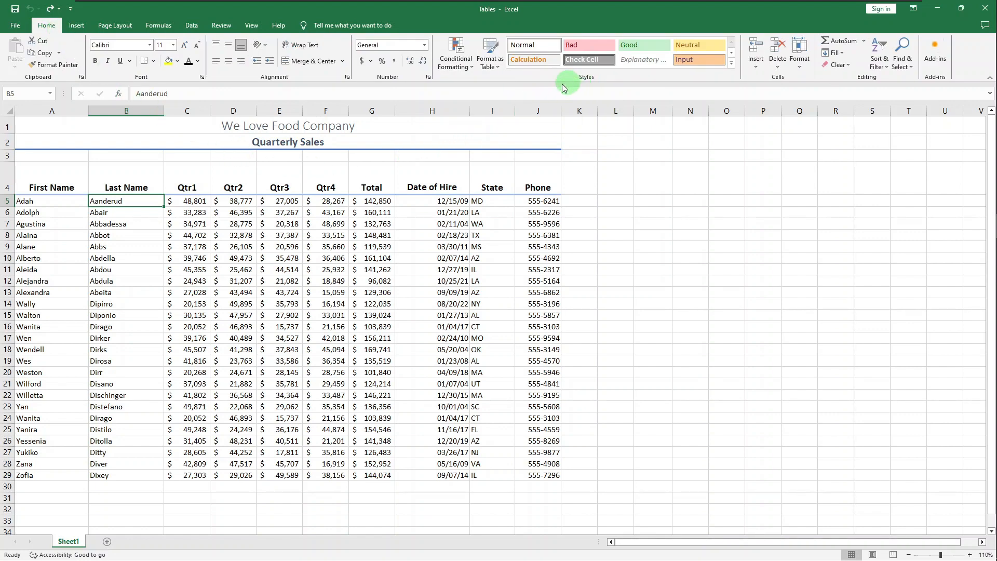
click(494, 68)
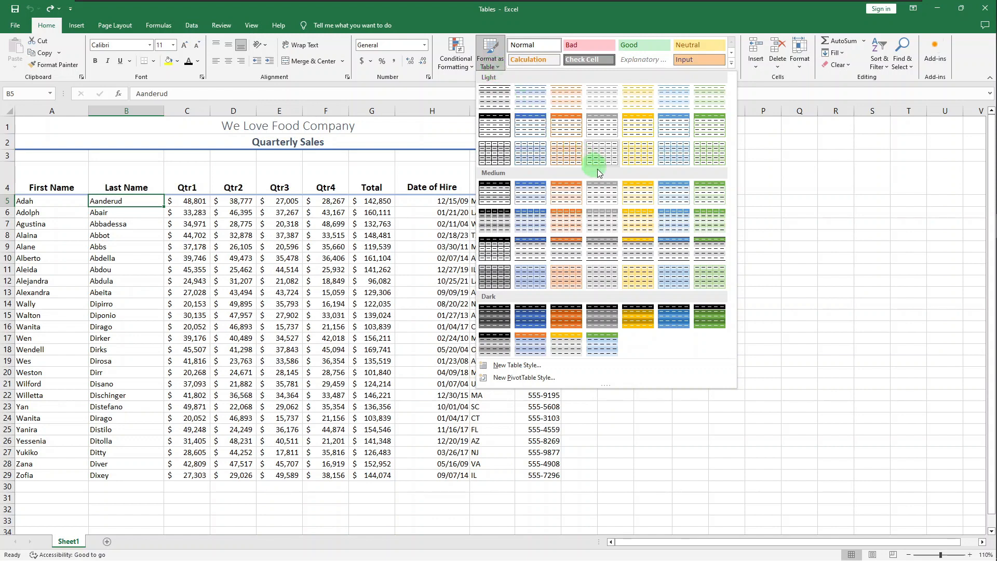
click(677, 198)
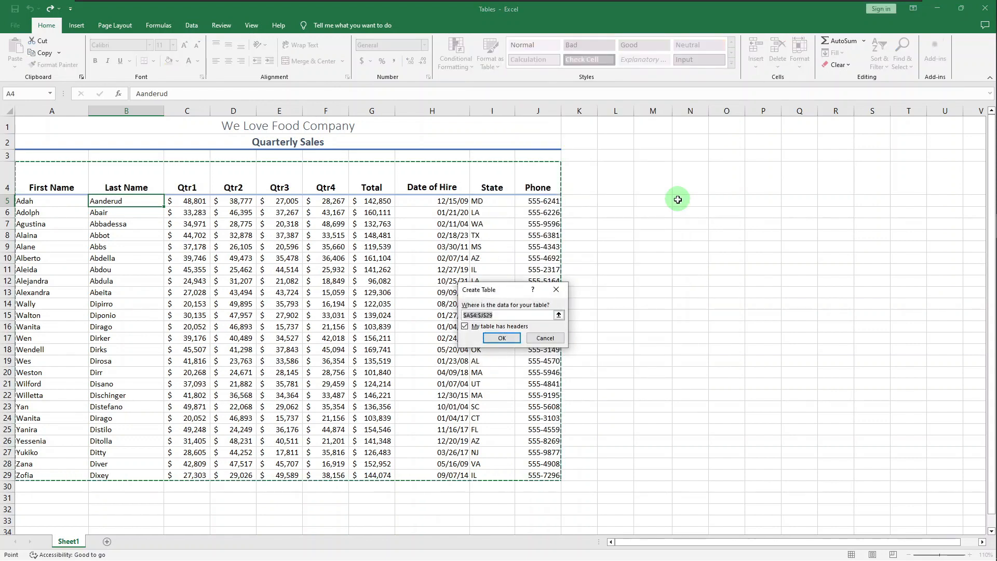
click(504, 338)
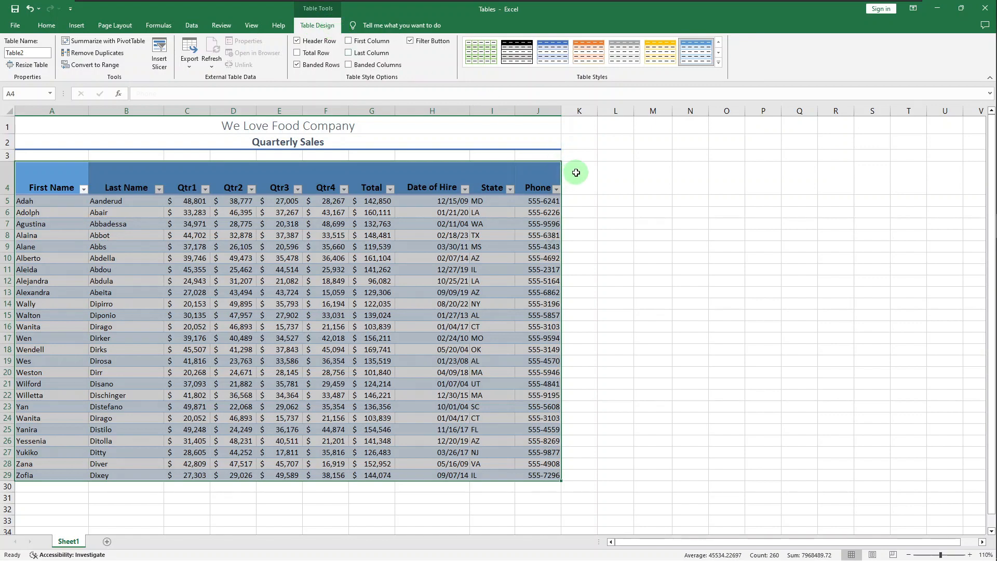
click(552, 176)
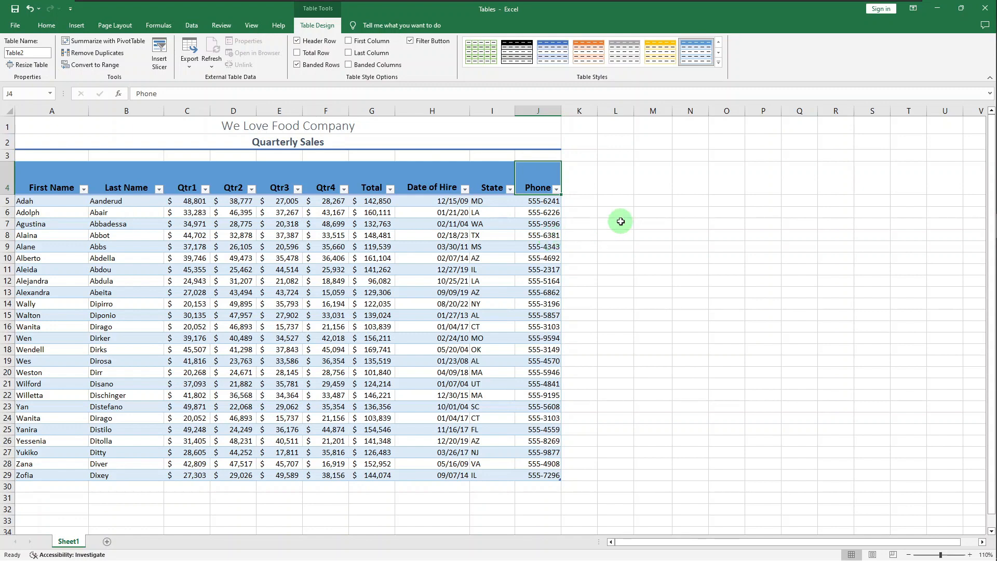
click(621, 222)
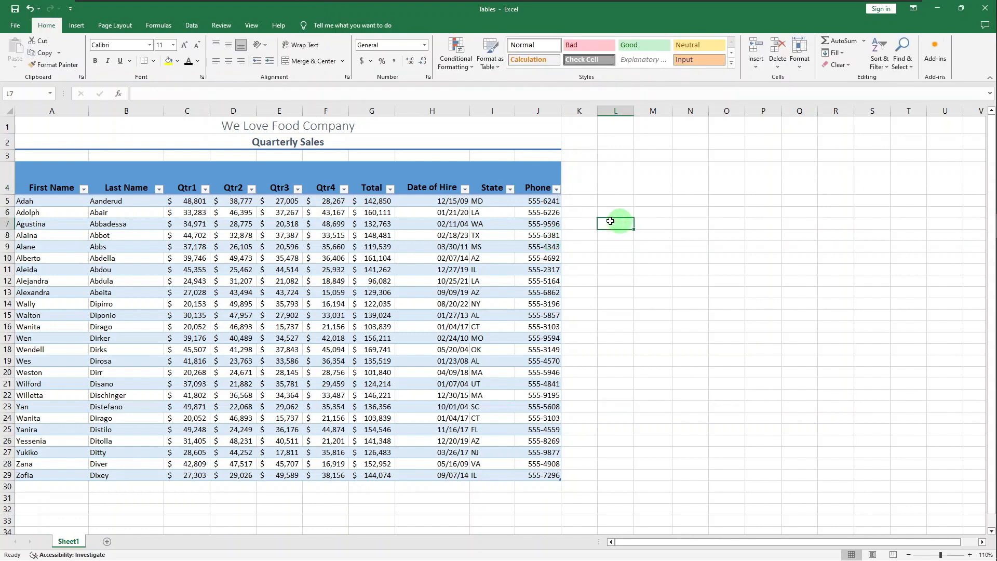
- Try the First Column option on the table and preview other table styles, including Blue, Table Style Medium 20
click(510, 227)
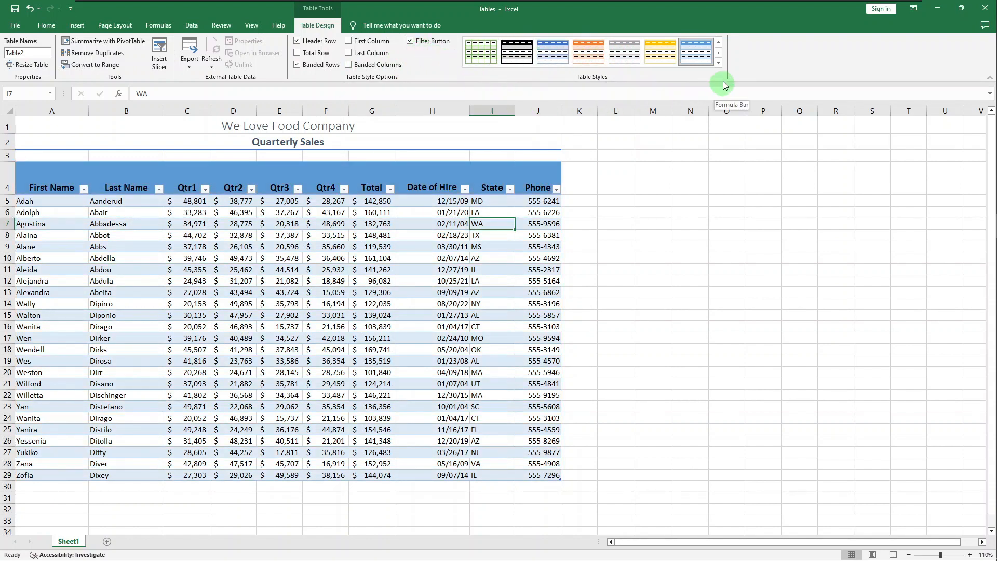
click(720, 63)
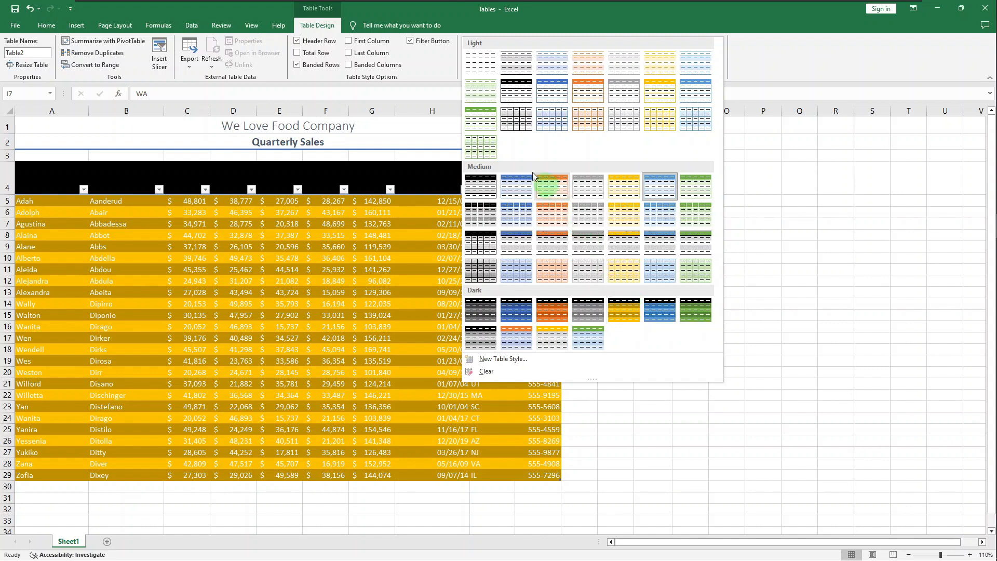
click(366, 46)
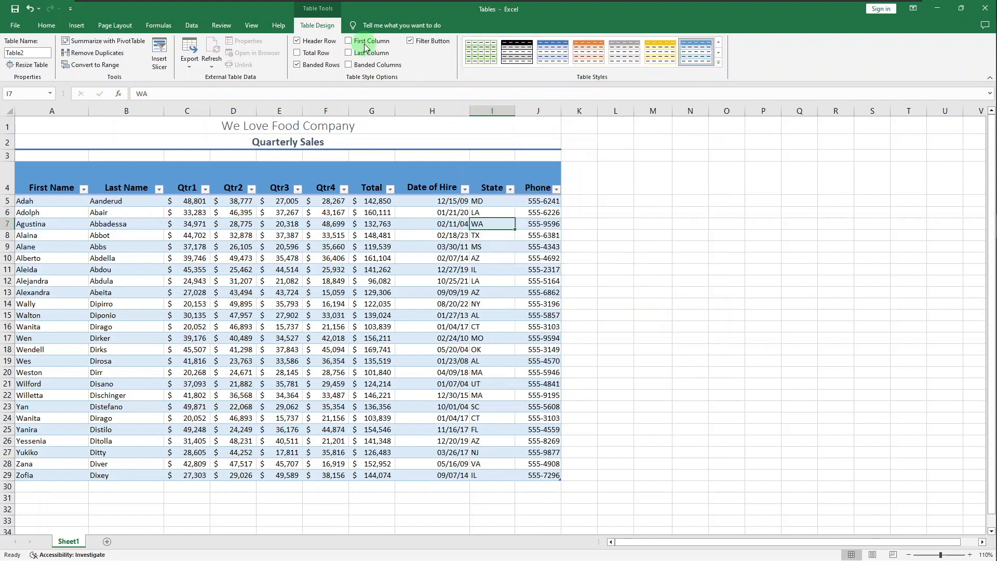
click(718, 63)
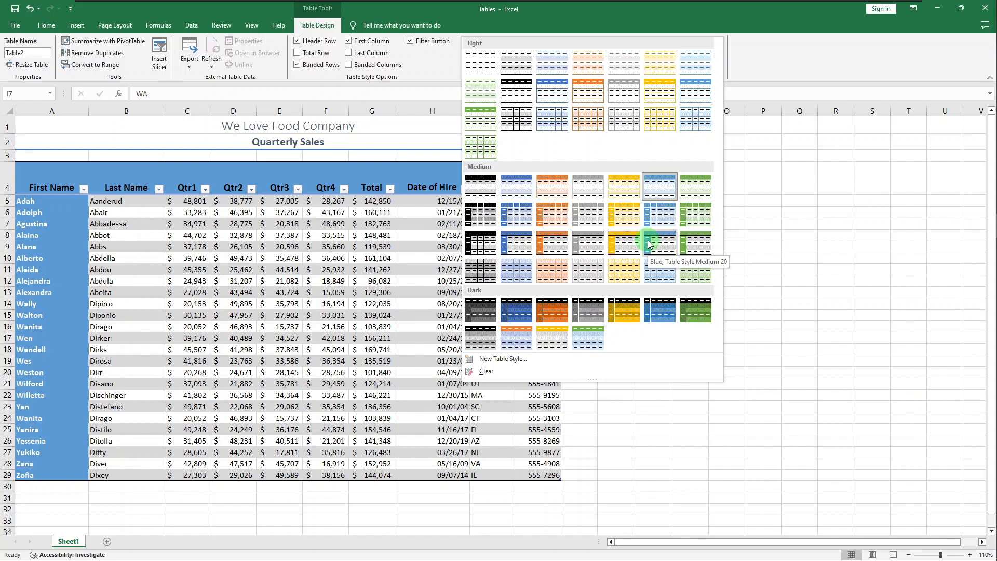
click(381, 45)
click(380, 45)
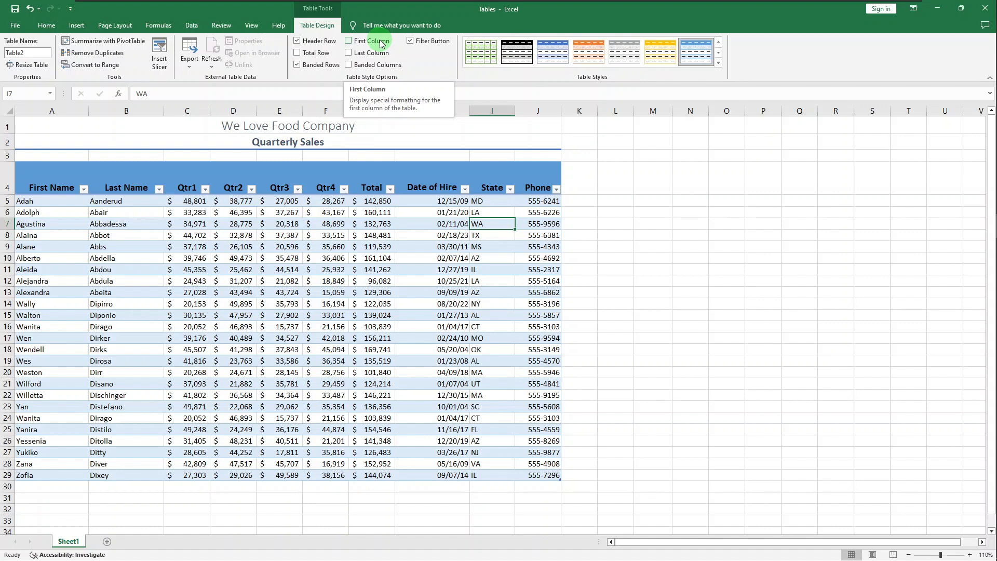
- Add a total row to the table and clear its Phone column result
click(329, 54)
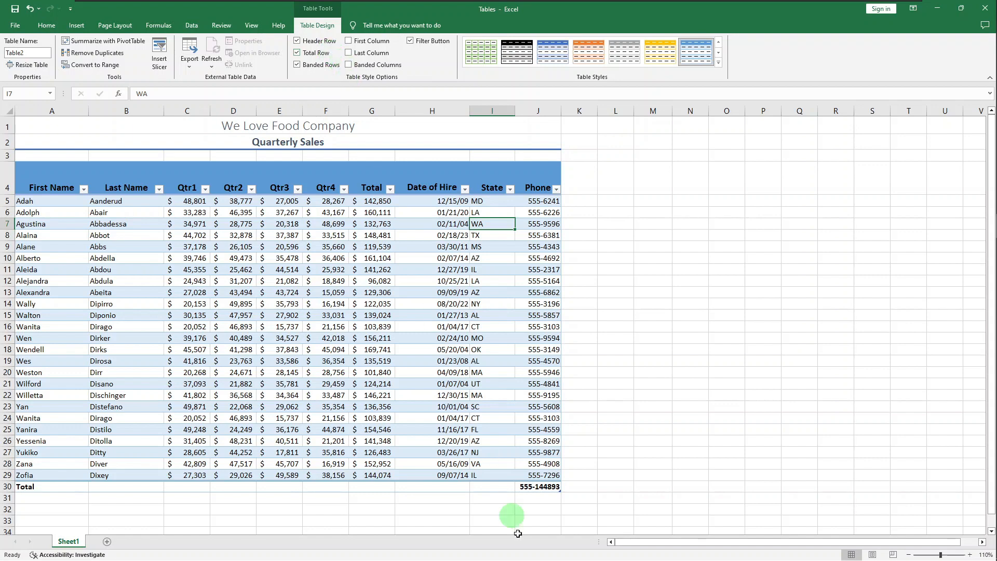
click(530, 485)
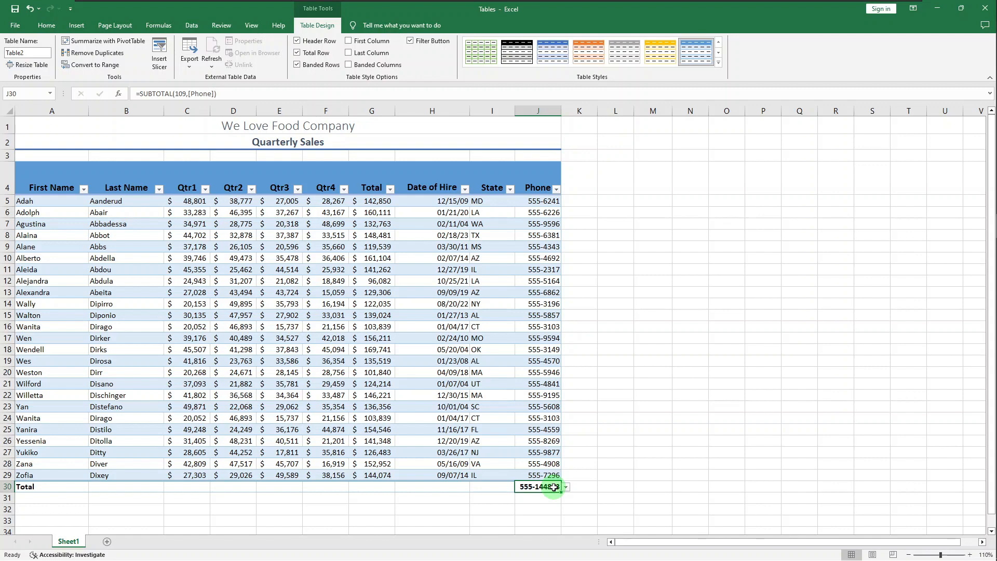
key(Delete)
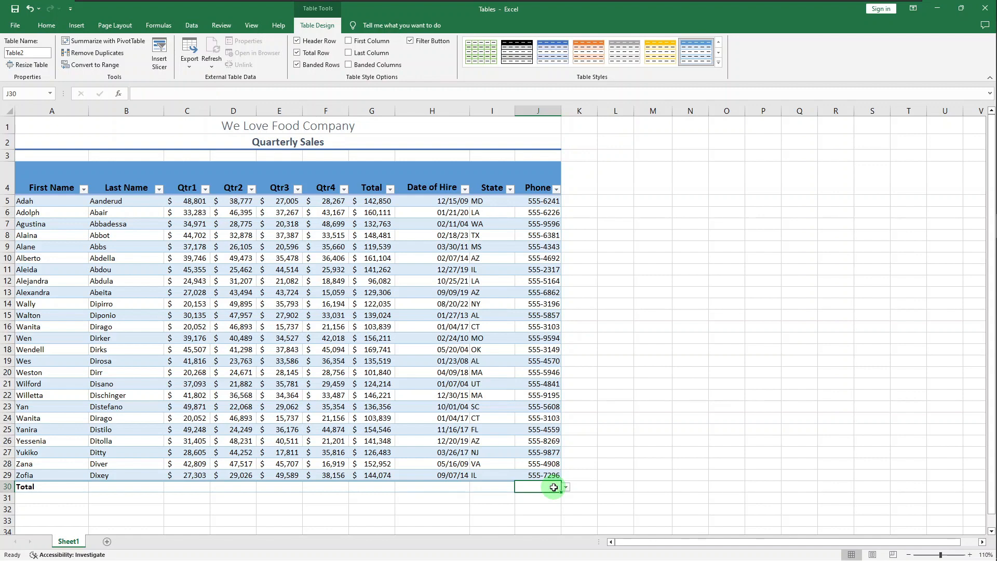
- Show the Average of the Total column in the table's total row, in cell G30
click(363, 489)
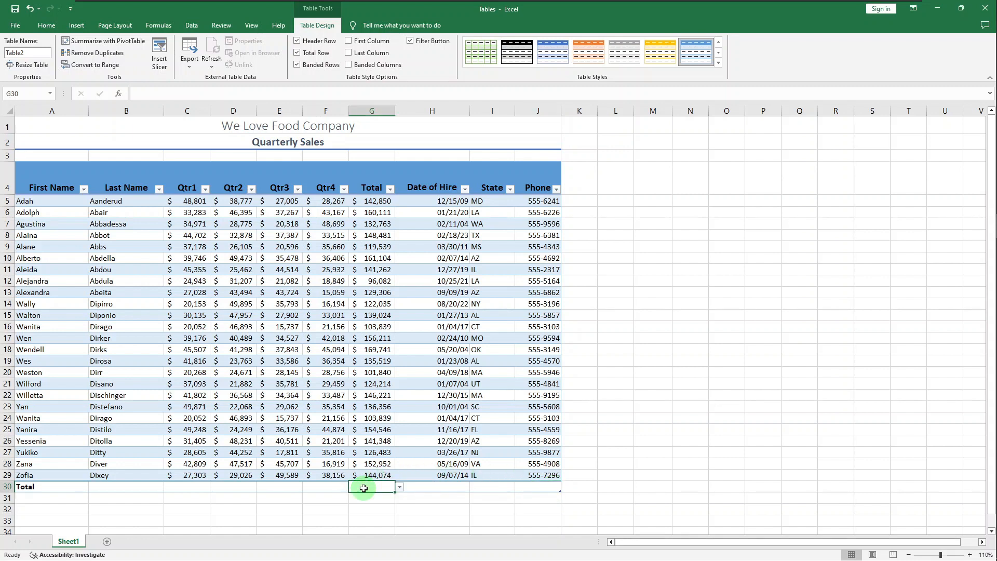
click(400, 487)
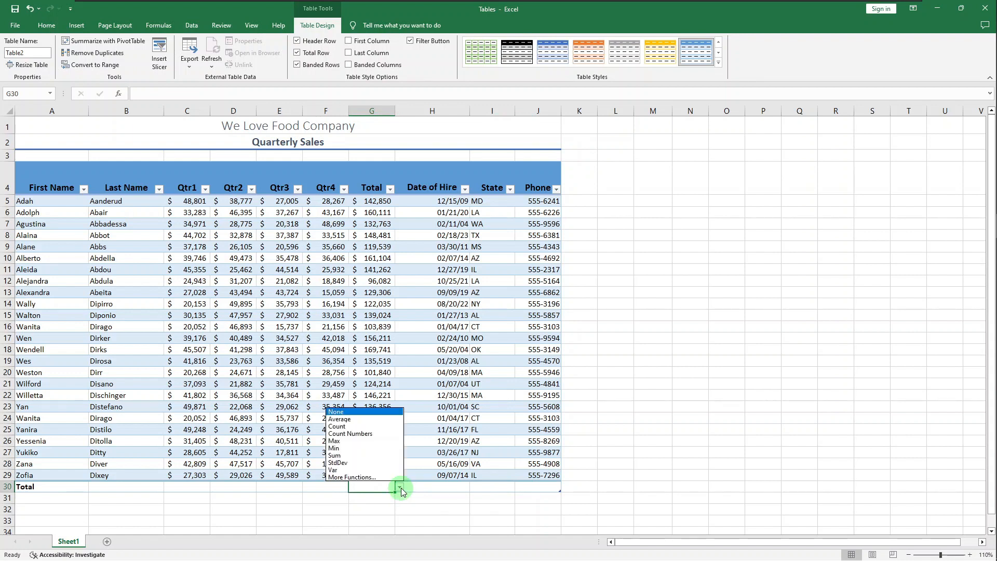
click(383, 420)
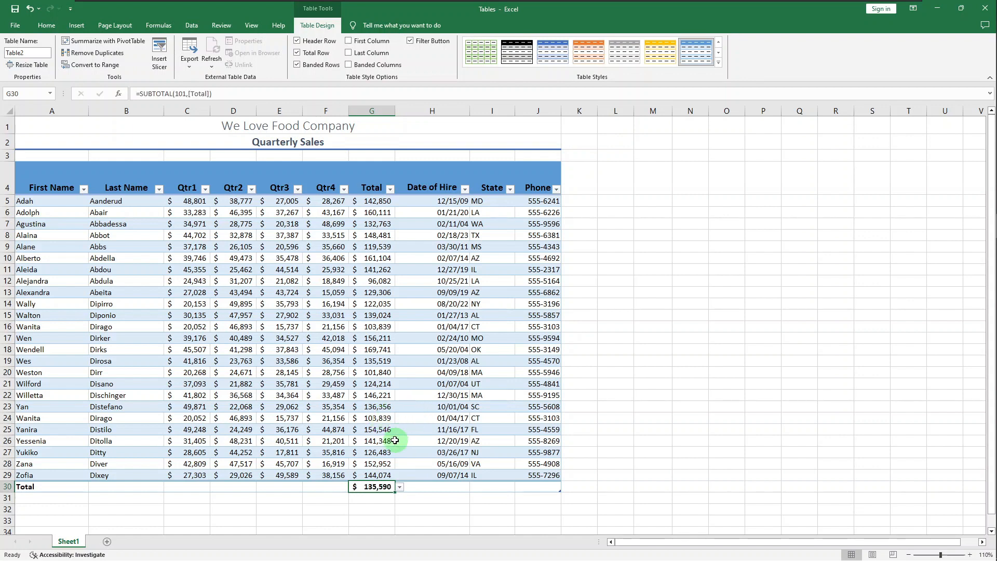
drag(451, 395, 394, 426)
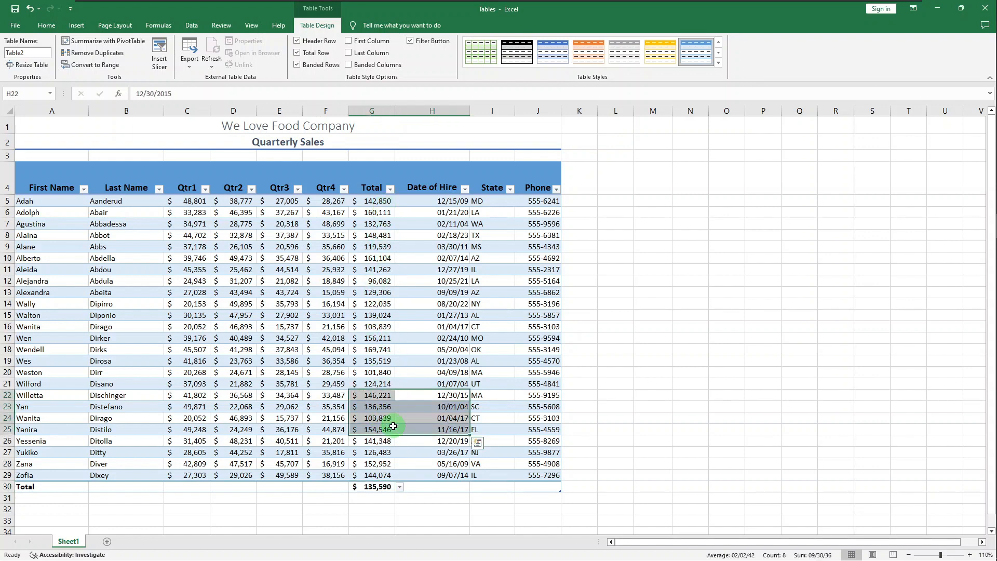
click(377, 430)
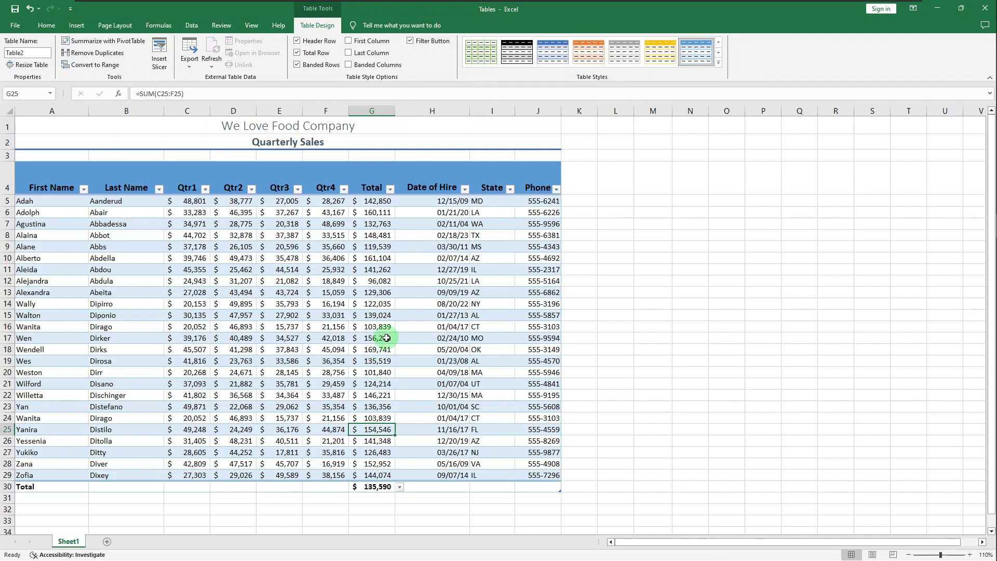
- Extend the table with a new column headed Bonus in cell K4, directly after Phone
click(576, 184)
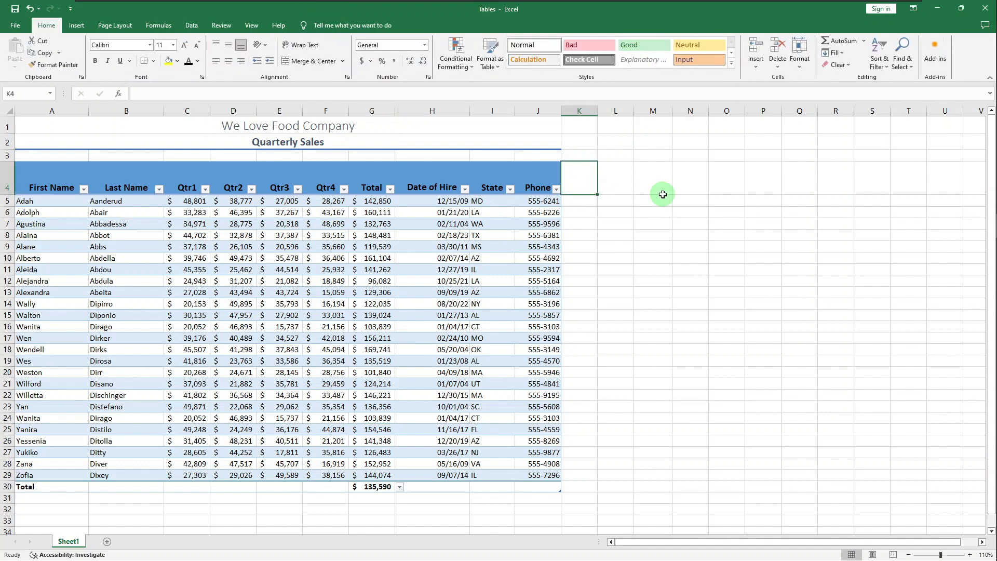
text(B)
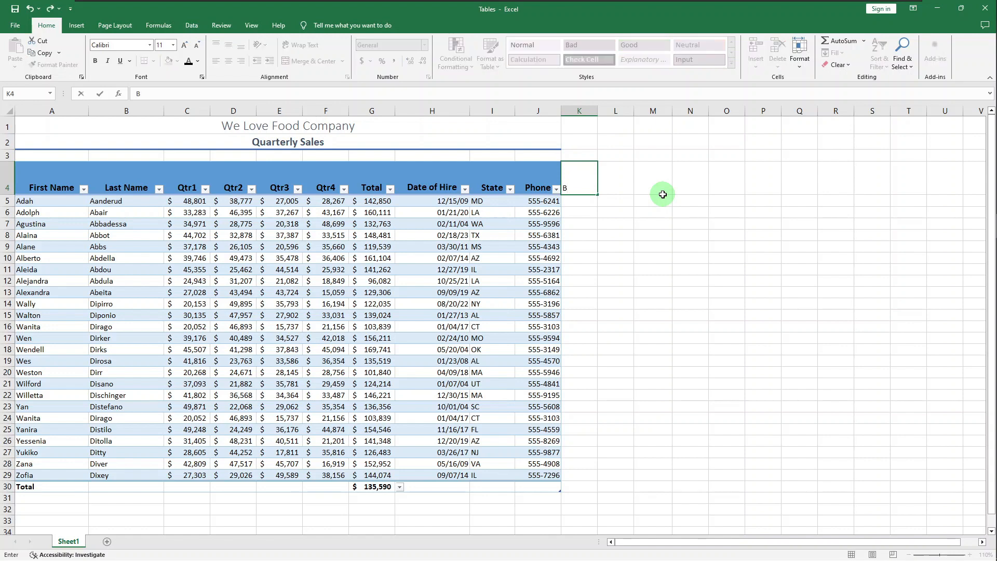
text(onus)
key(Return)
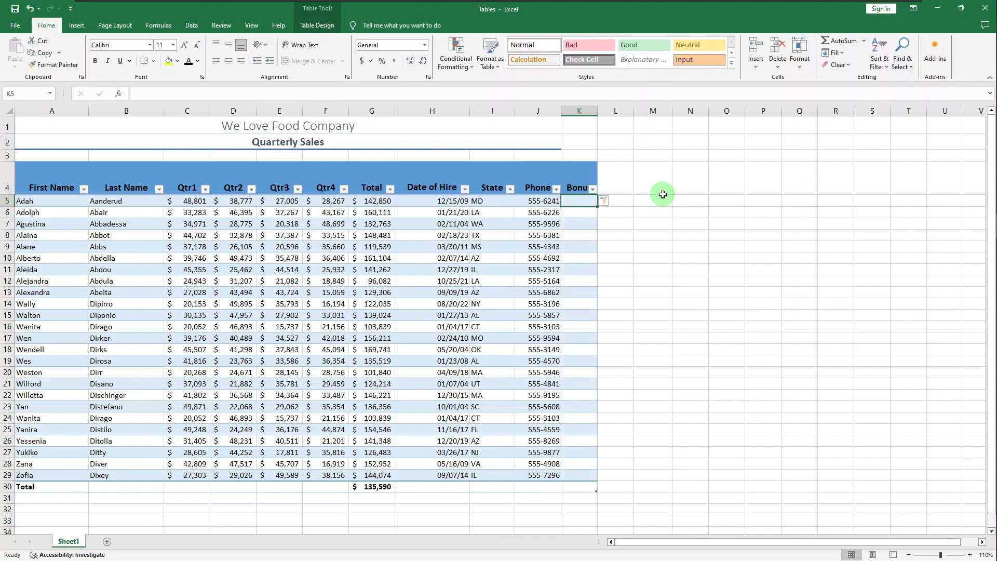
key(Up)
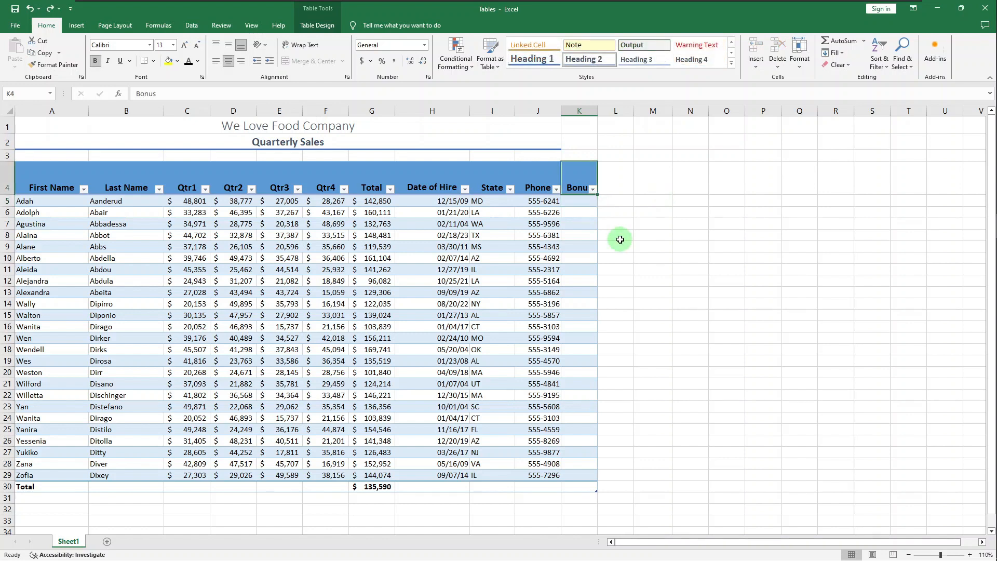
- Try adding a new record row above the total row from the last Bonus cell, K29, and undo it
key(Down)
key(shift+Down)
key(shift+Down)
click(584, 472)
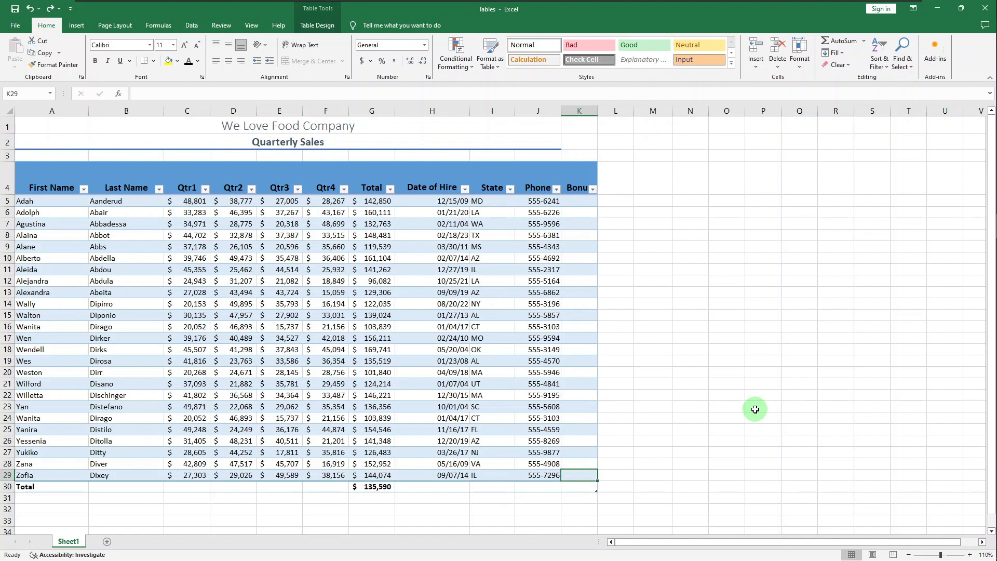
key(Tab)
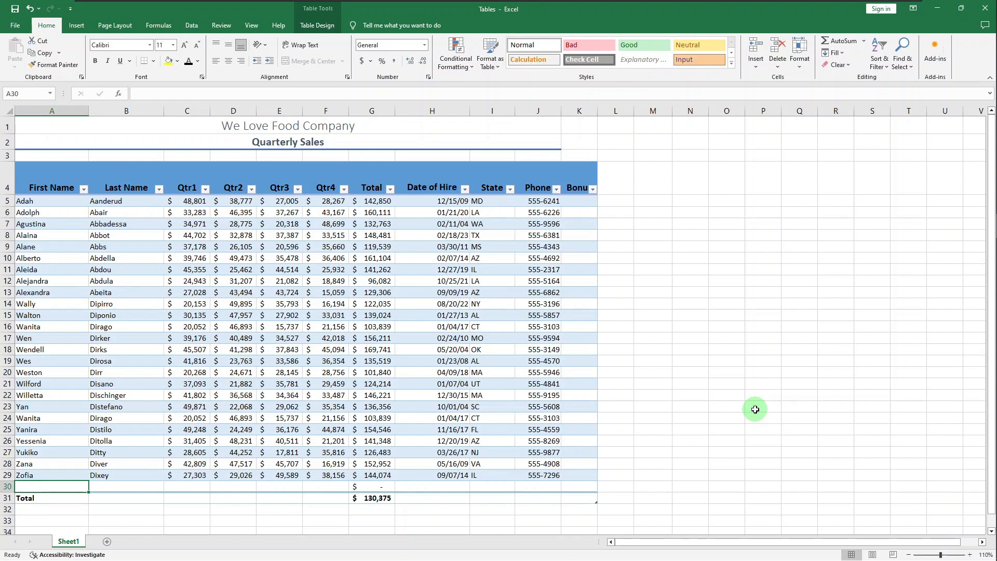
key(ctrl+z)
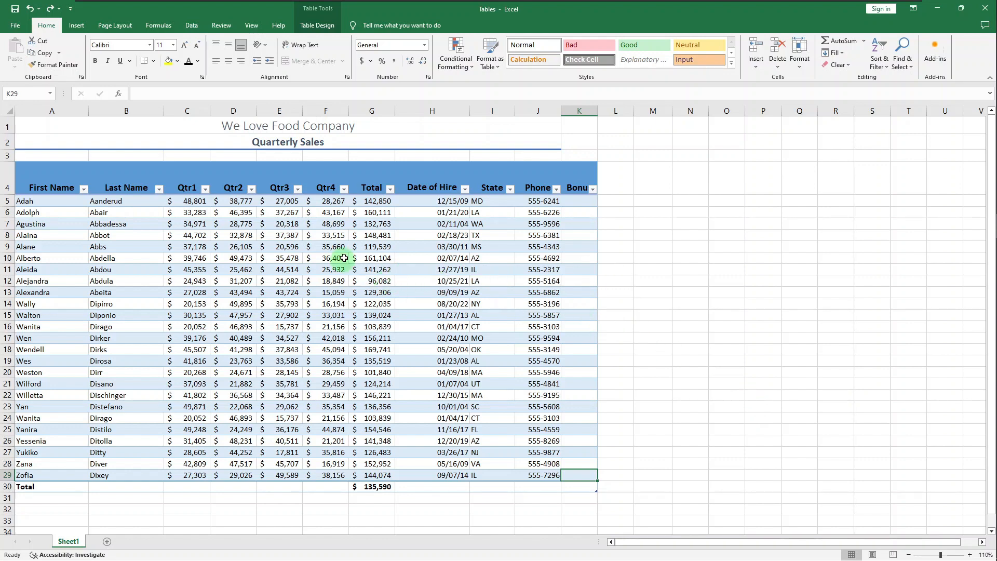
- Filter the Last Name column to show only the last name in row 27, and clear that filter
click(159, 189)
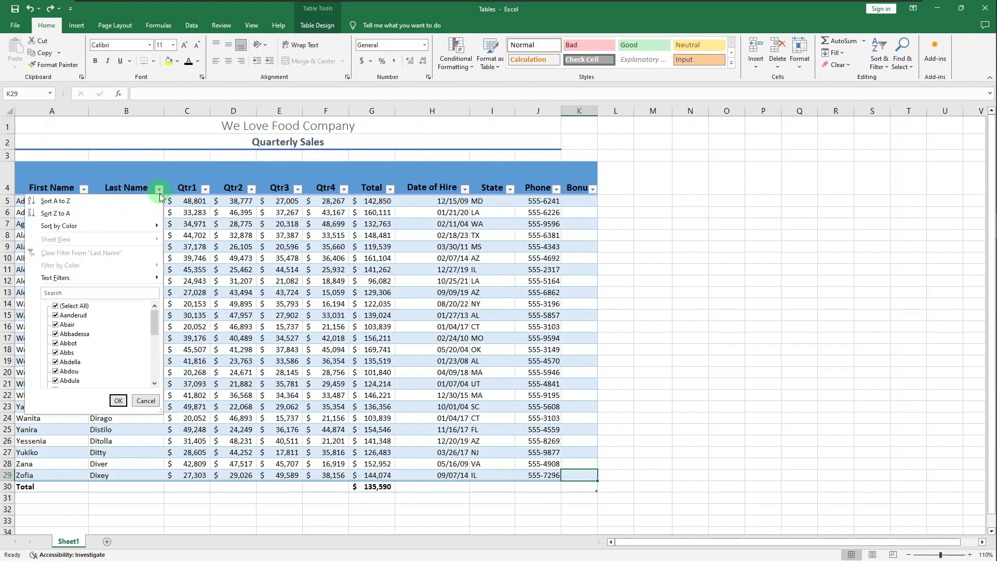
click(56, 307)
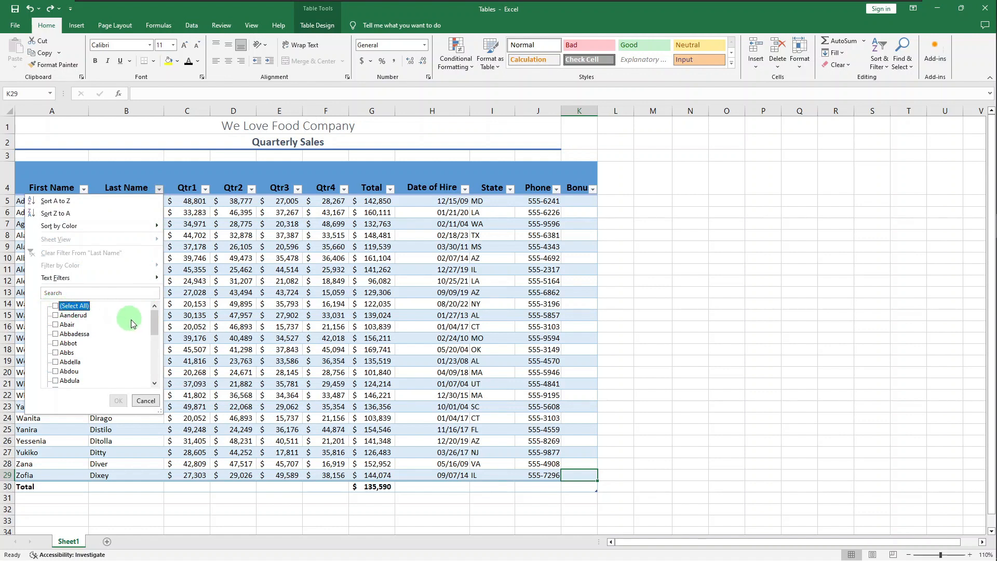
drag(154, 323, 158, 347)
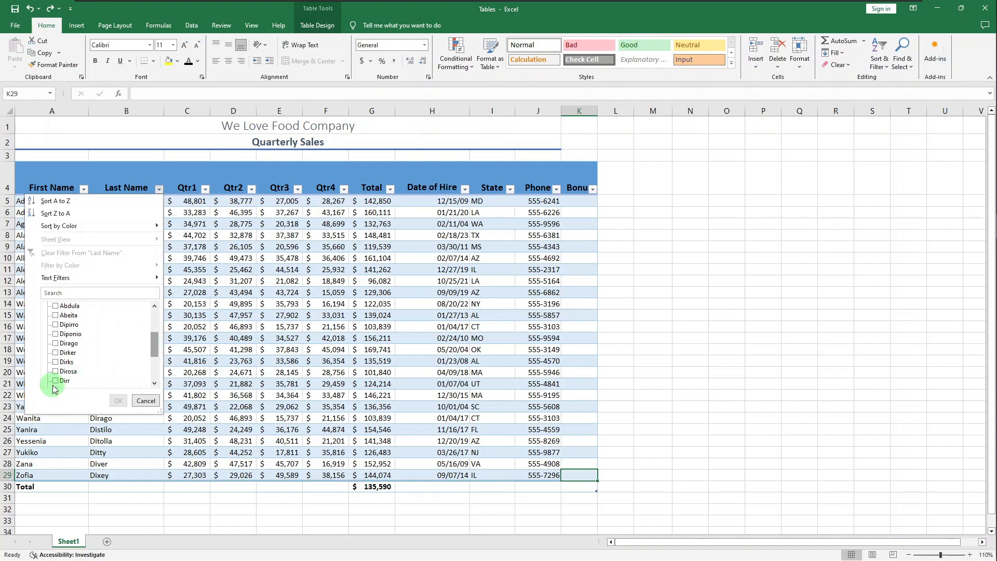
scroll(54, 384, down, 3)
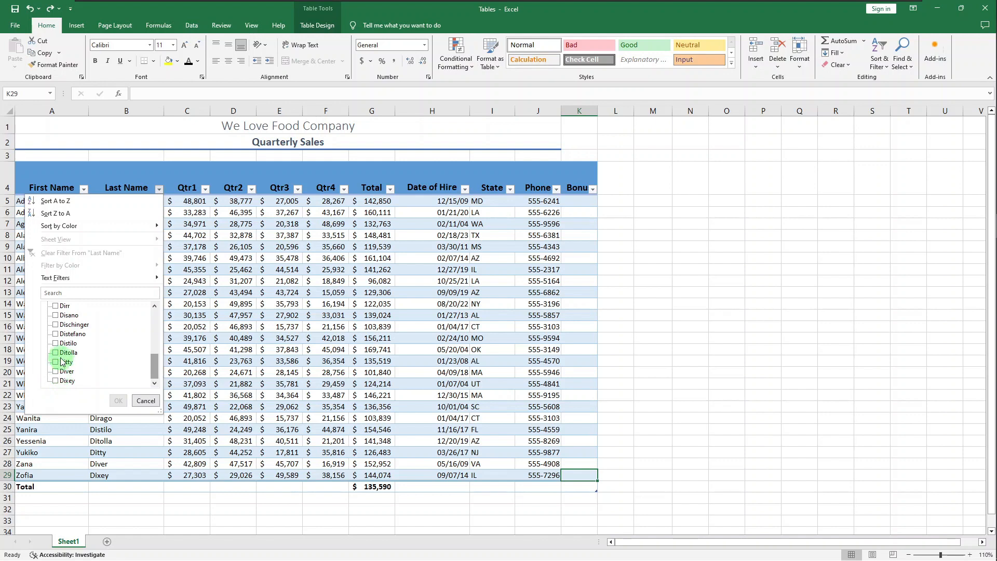
click(58, 364)
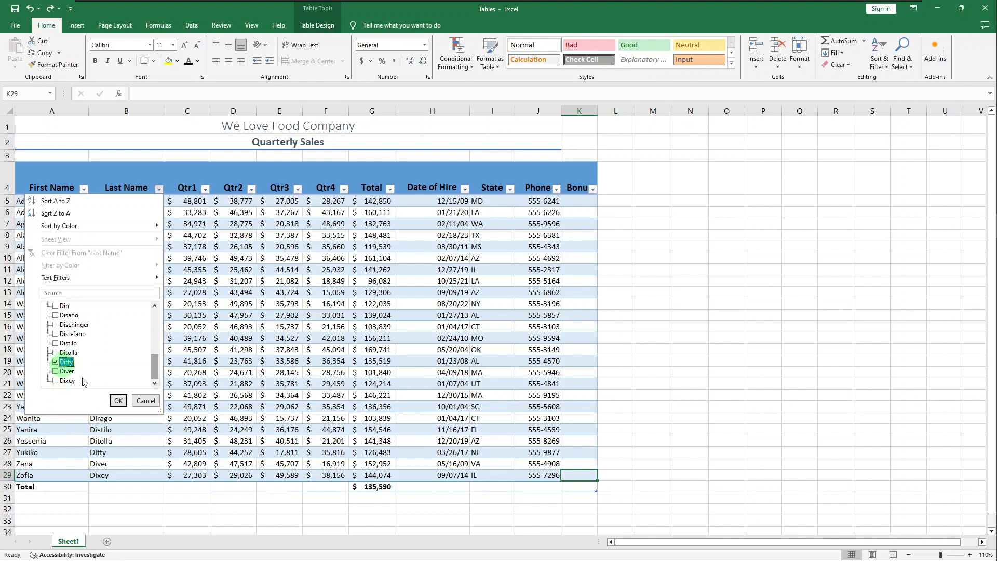
click(119, 401)
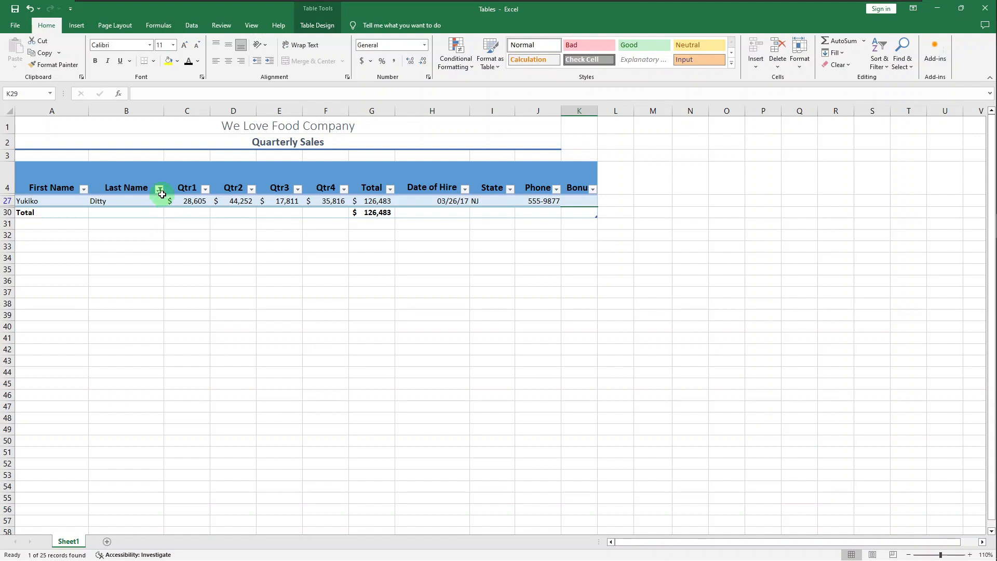
click(160, 189)
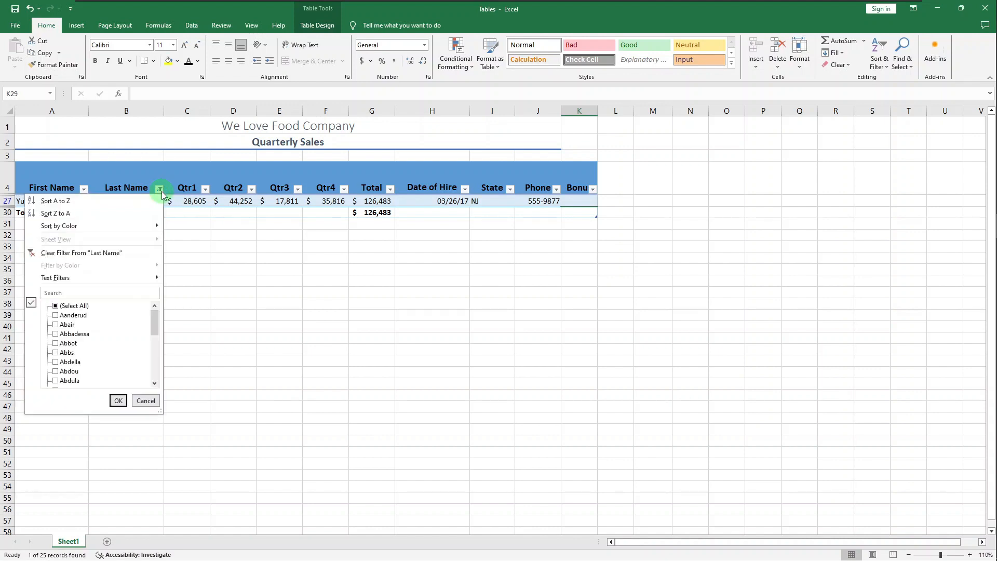
click(145, 257)
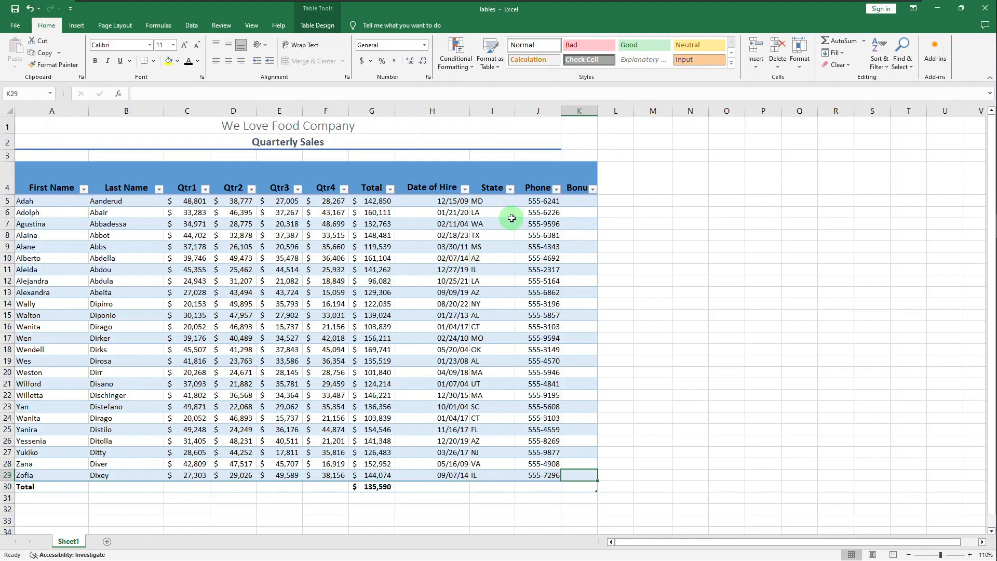
- Filter the State column to AZ by searching its filter values for az, and clear that filter
click(511, 189)
click(450, 292)
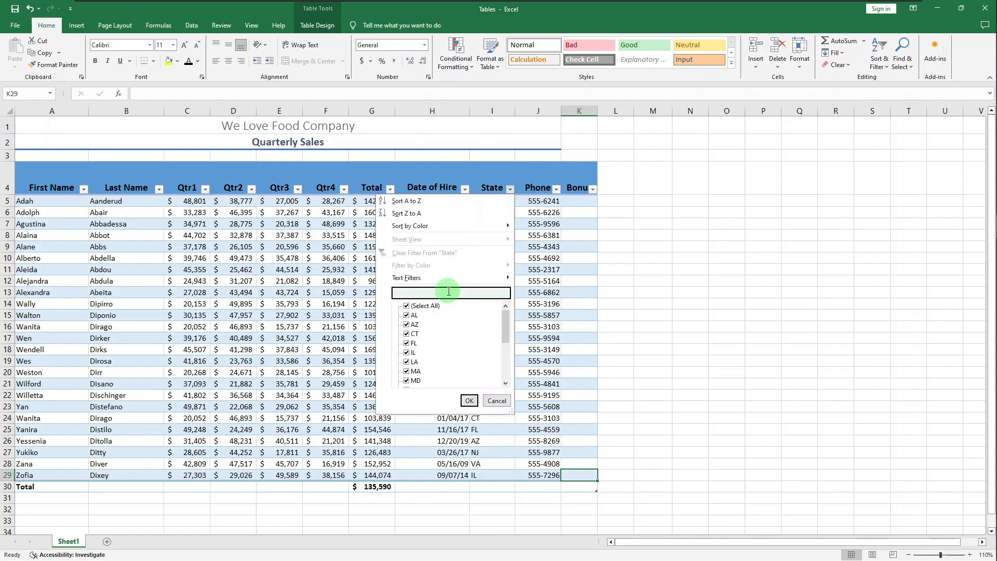
text(az)
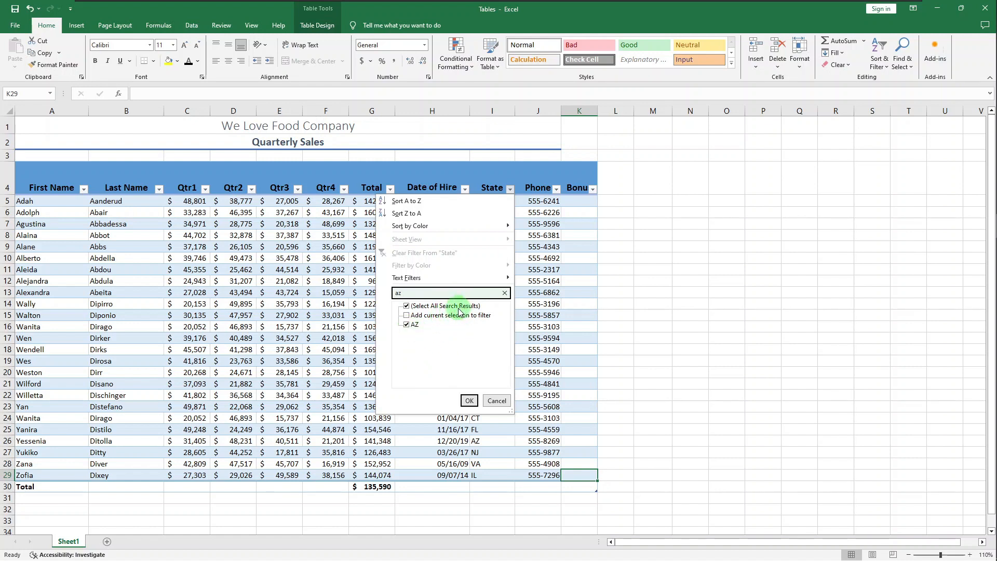
click(470, 402)
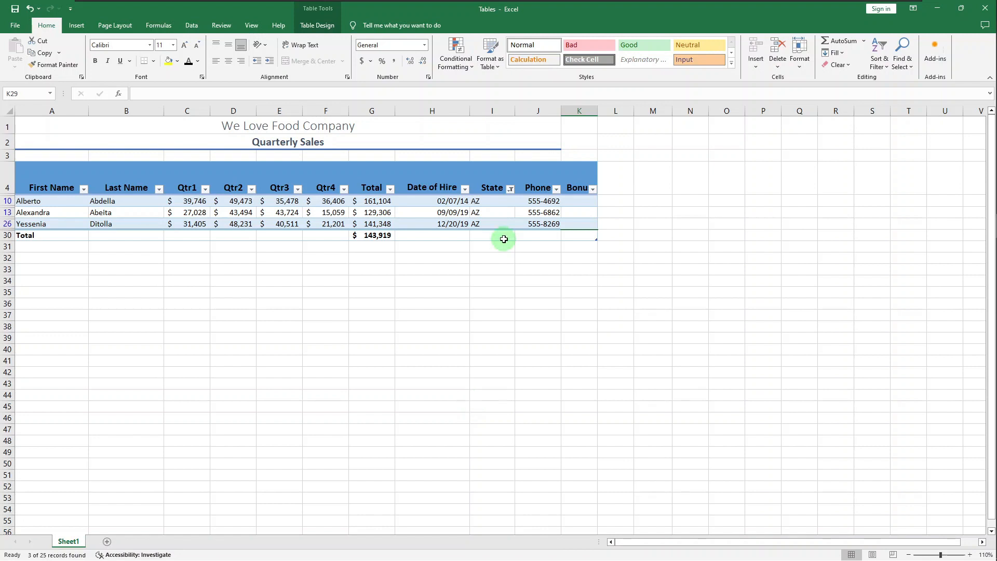
click(511, 190)
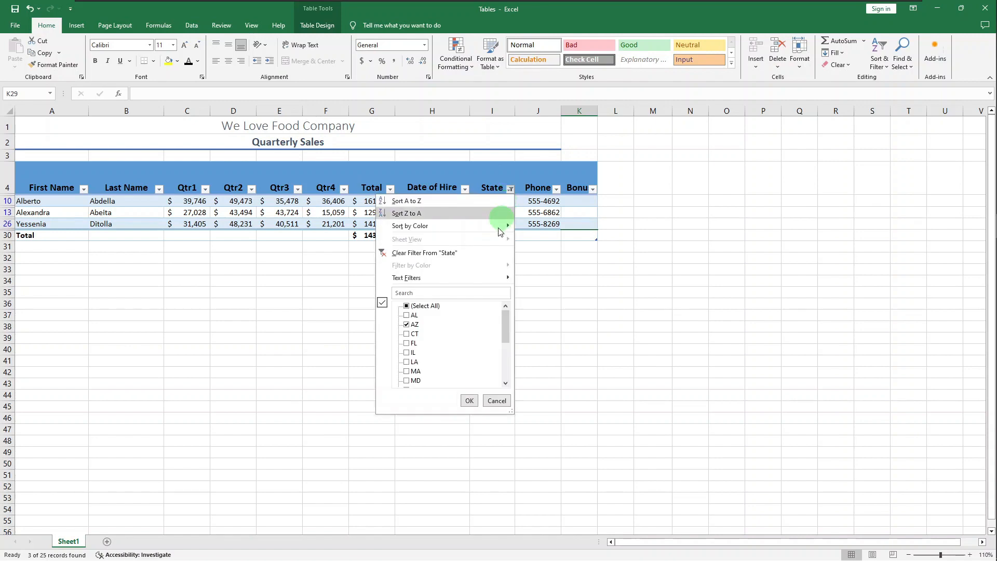
click(490, 257)
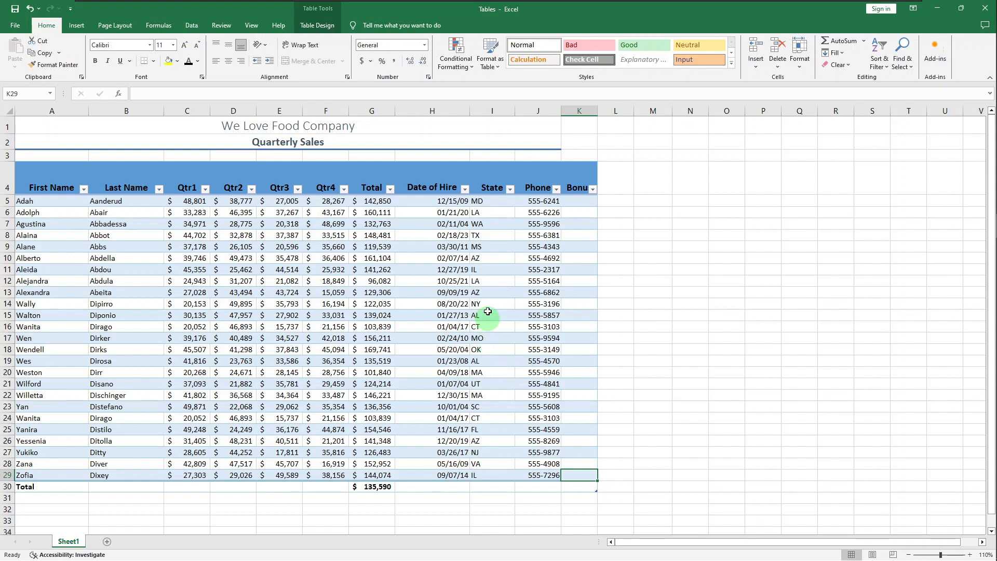
- Filter the table by the selected cell's value, LA in State cell I12, and undo the filter
click(492, 282)
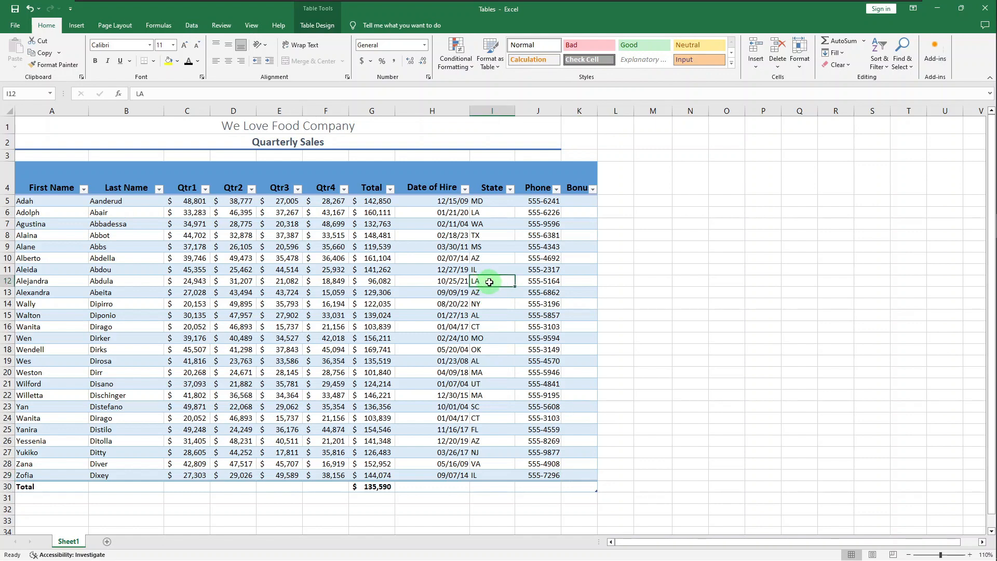
right_click(490, 282)
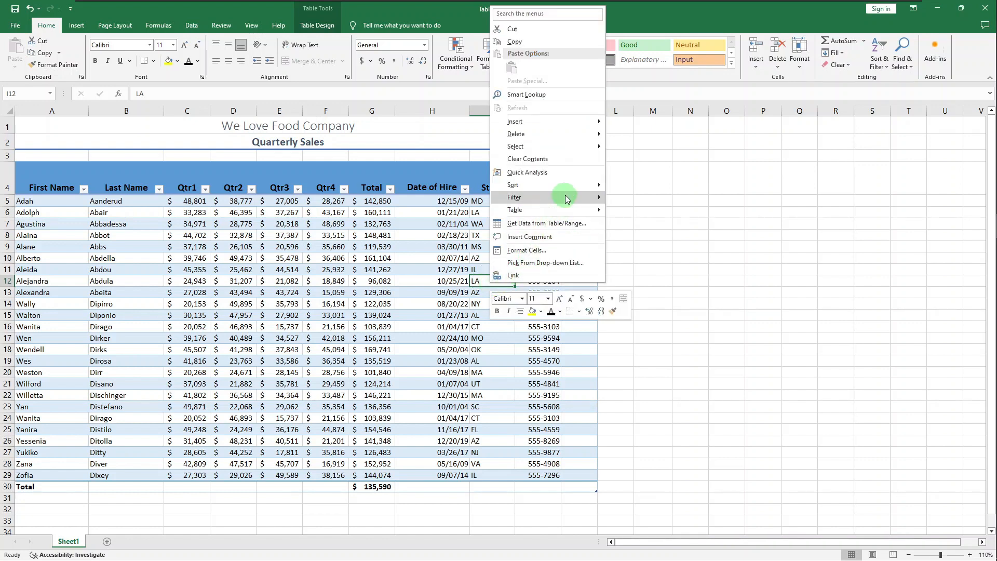
mouse_move(567, 200)
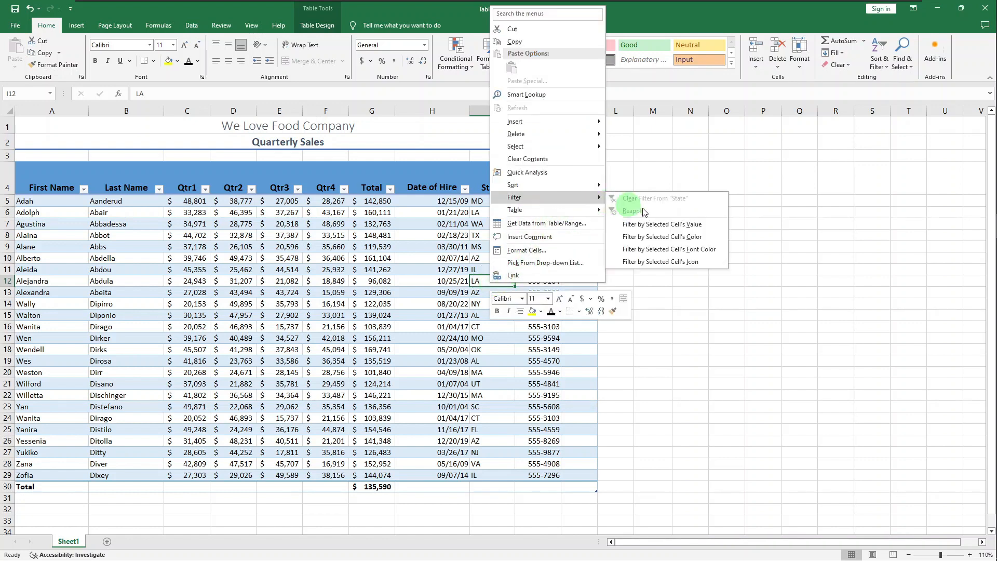
click(722, 225)
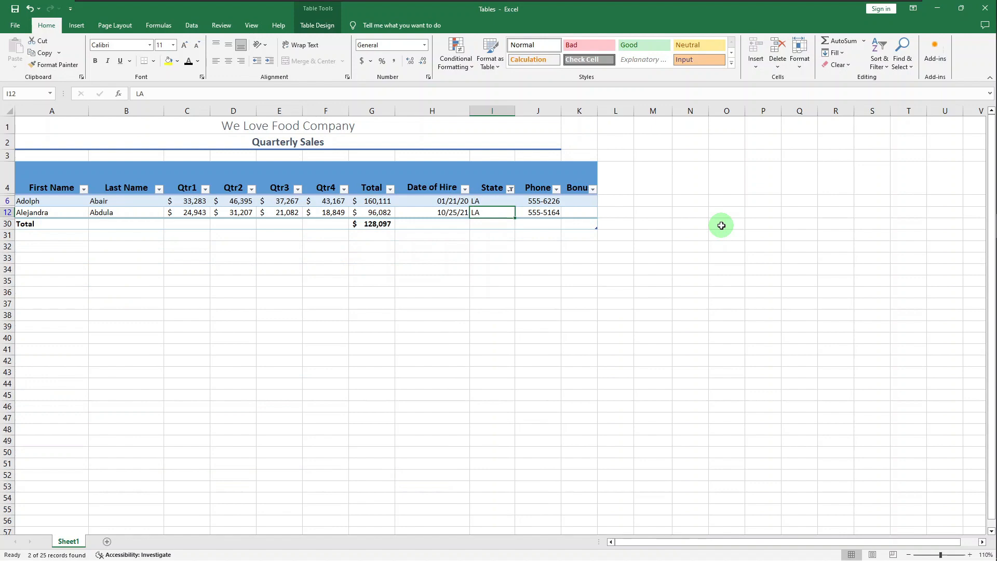
key(ctrl+z)
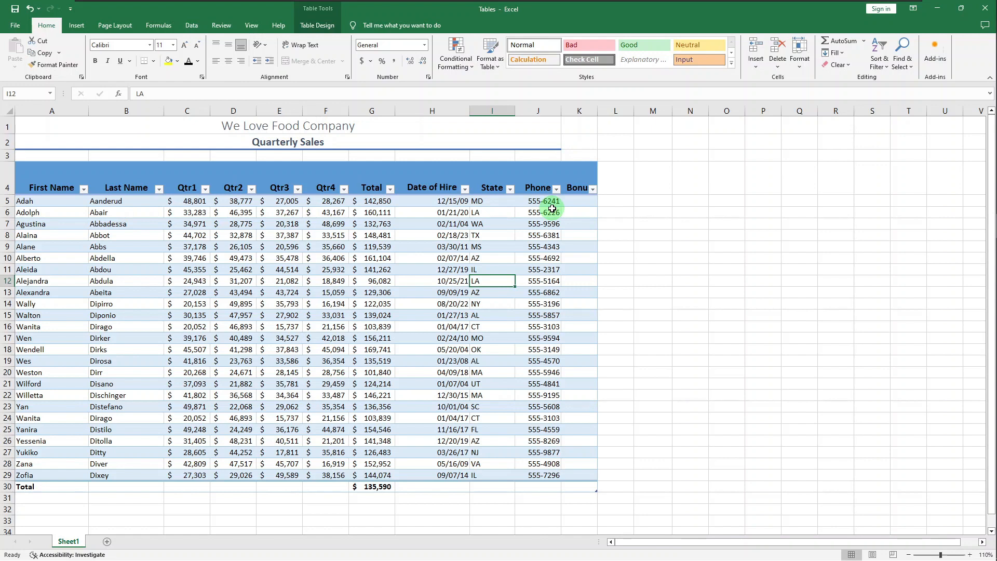
- Apply a number filter to the Total column for values greater than or equal to 140000
click(391, 189)
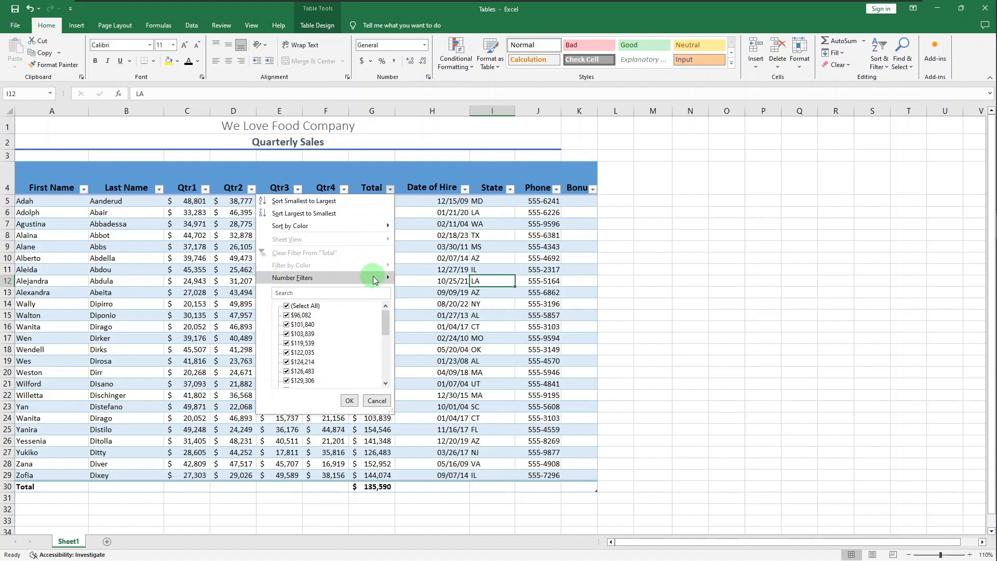
mouse_move(376, 281)
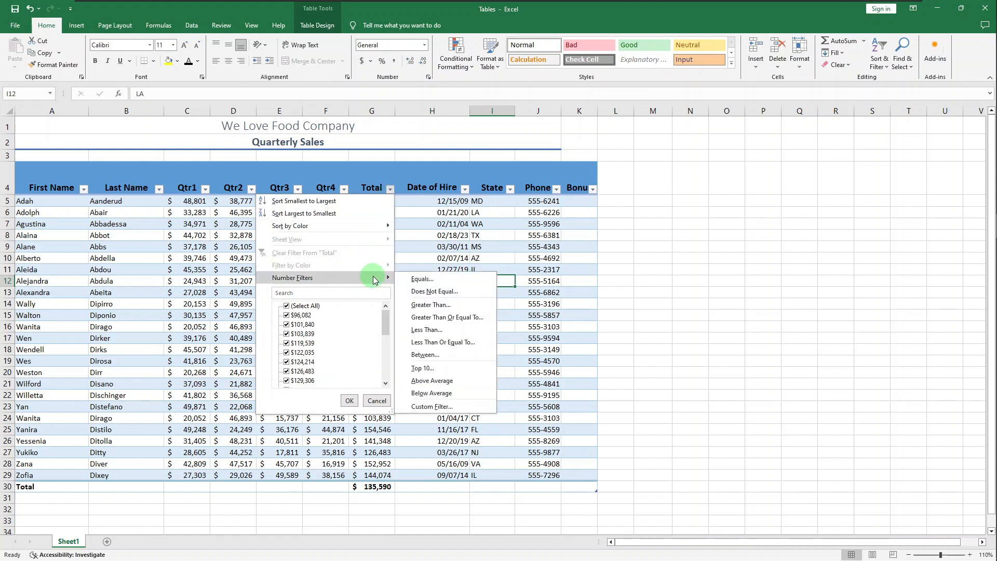
click(482, 317)
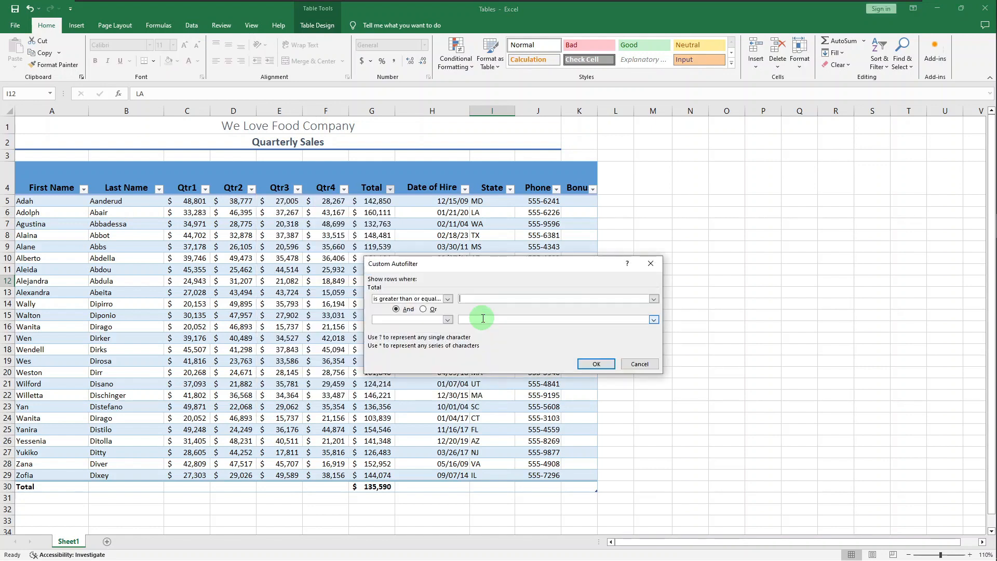
text(140000)
click(595, 363)
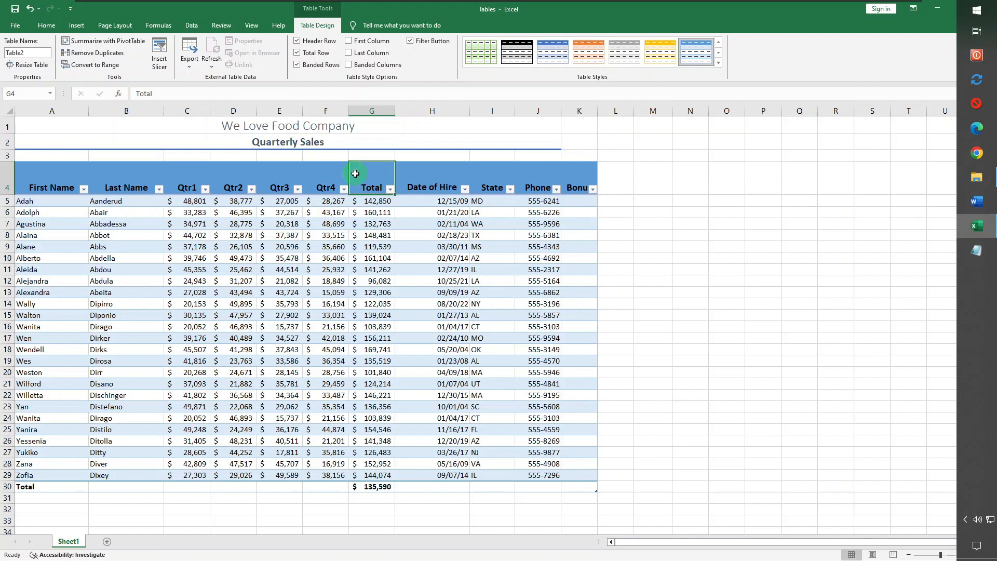
click(191, 28)
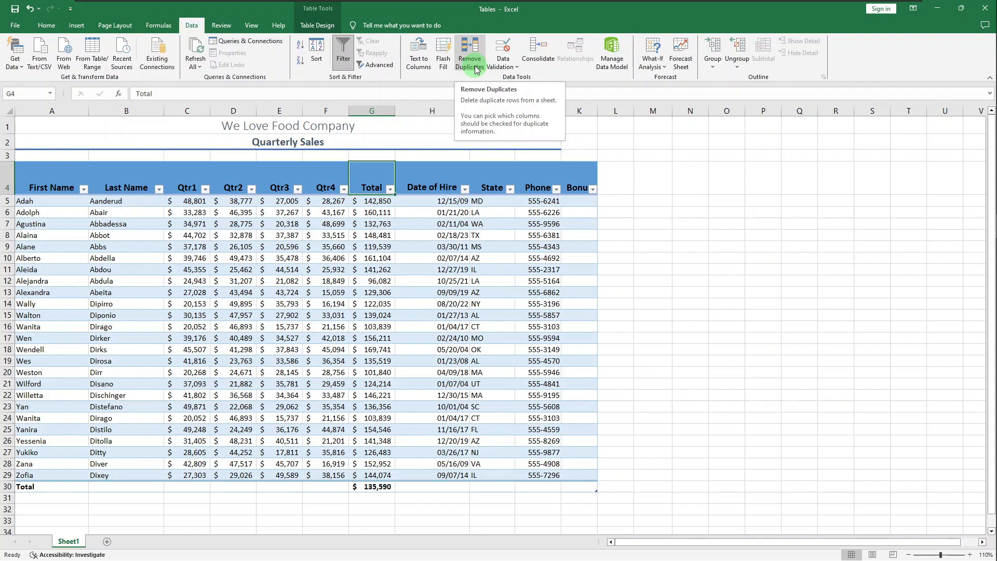
key(ctrl+z)
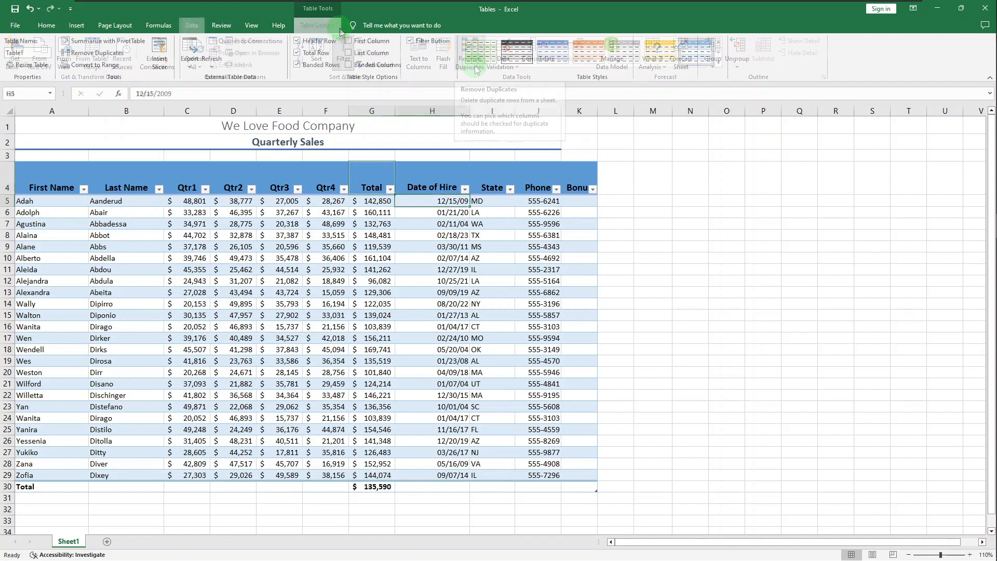
- Remove duplicate records from the table, comparing only the First Name and Last Name columns
click(340, 28)
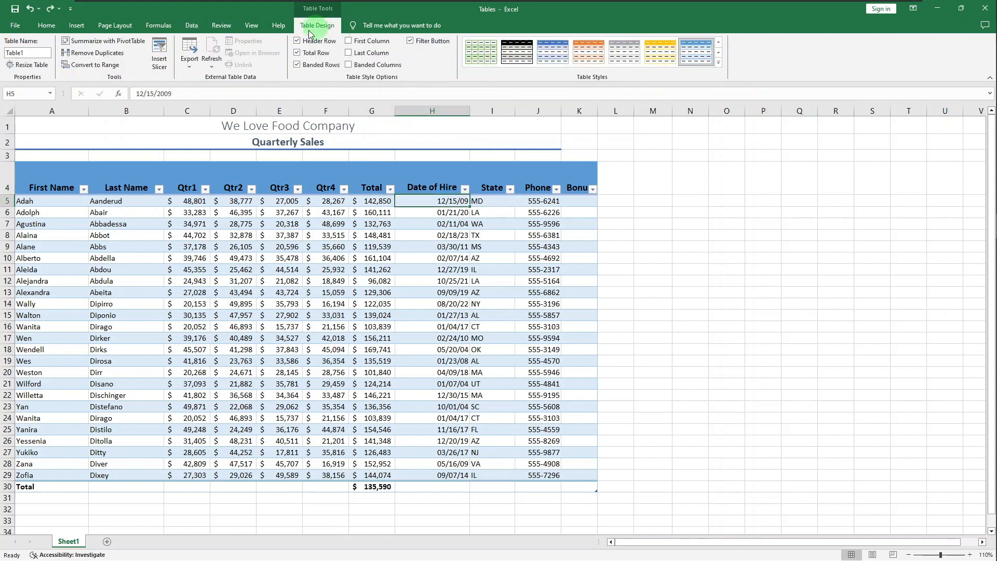
click(117, 59)
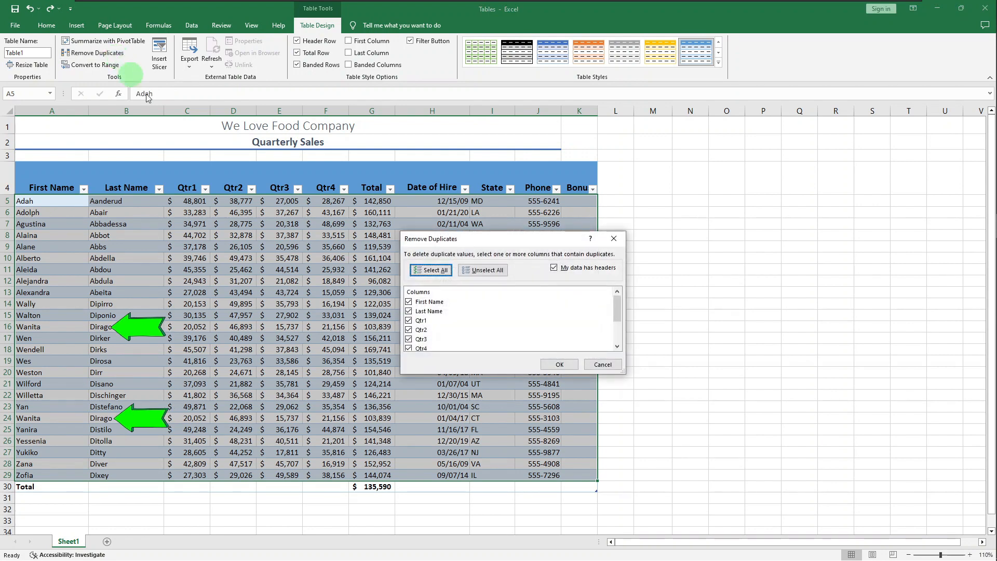
click(494, 276)
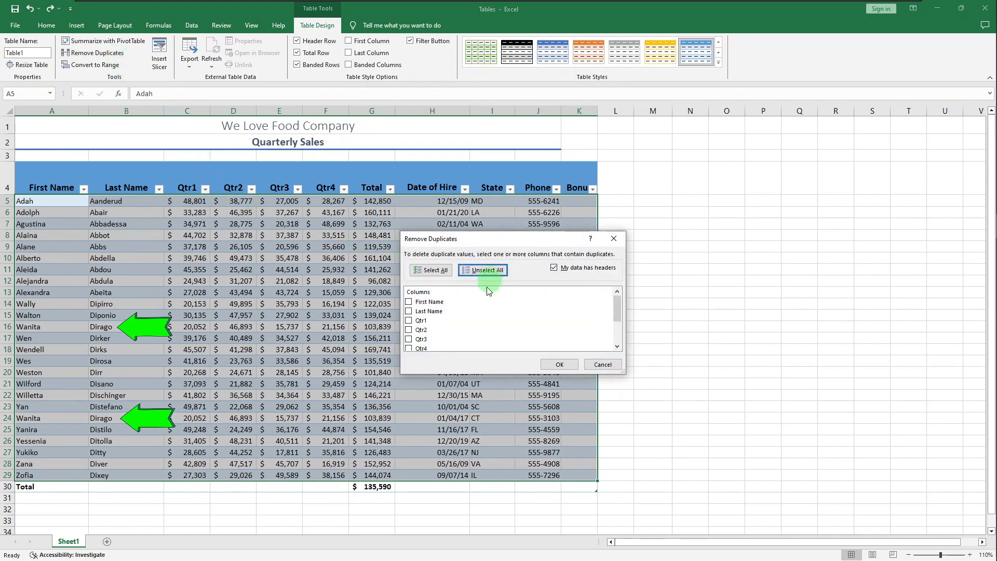
click(409, 303)
click(409, 311)
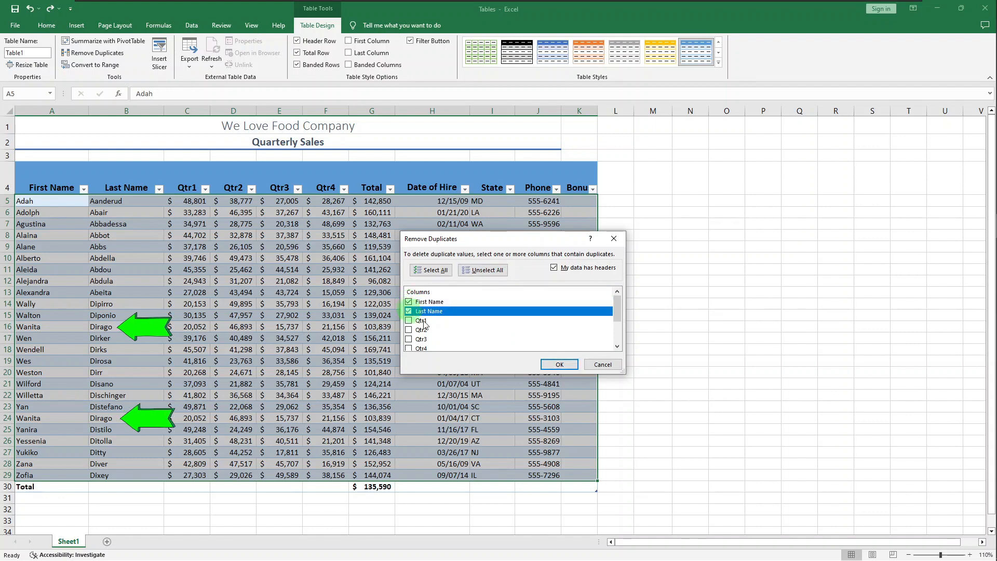
click(547, 367)
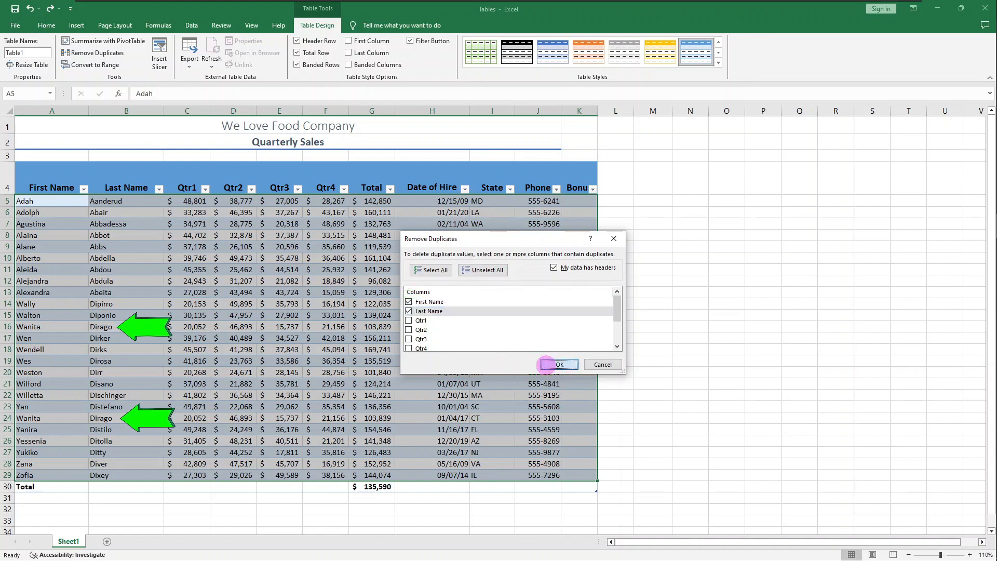
click(504, 316)
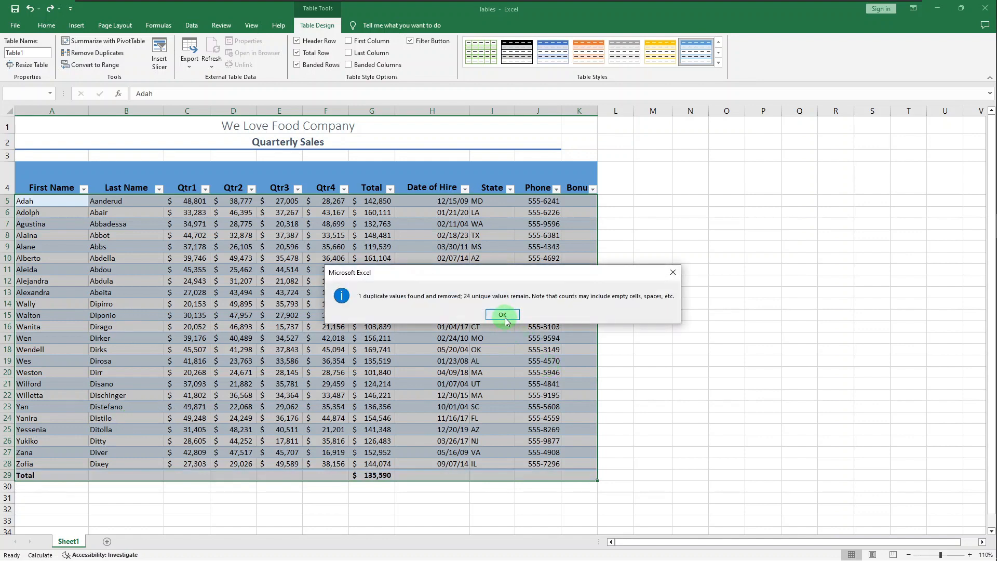